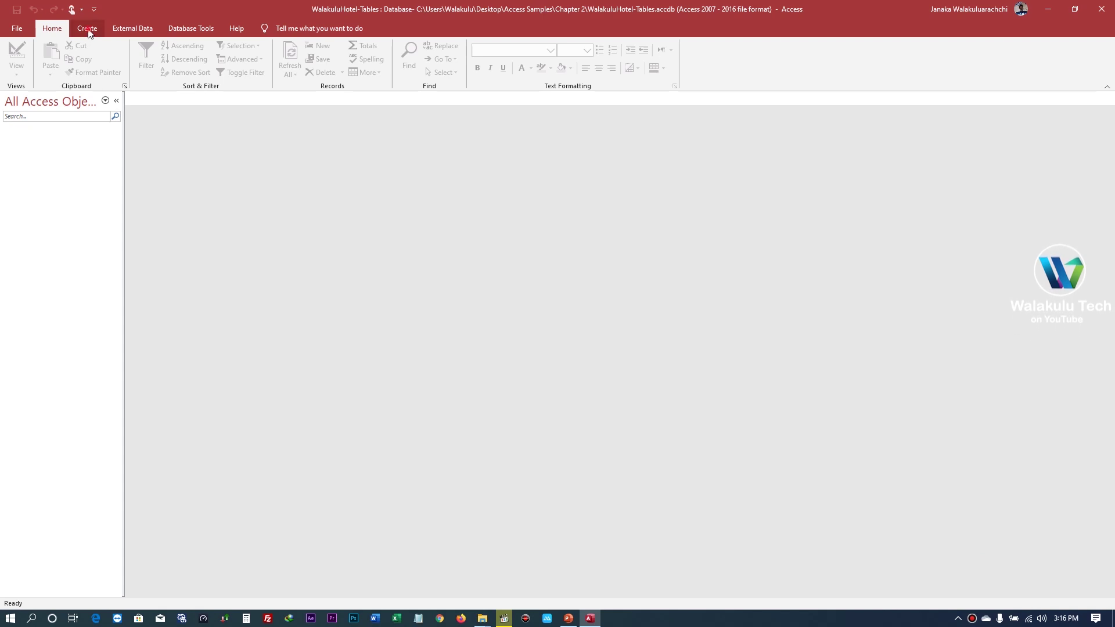
# - Create a new blank table, Table1, from the Create tab's Table command
pyautogui.click(89, 30)
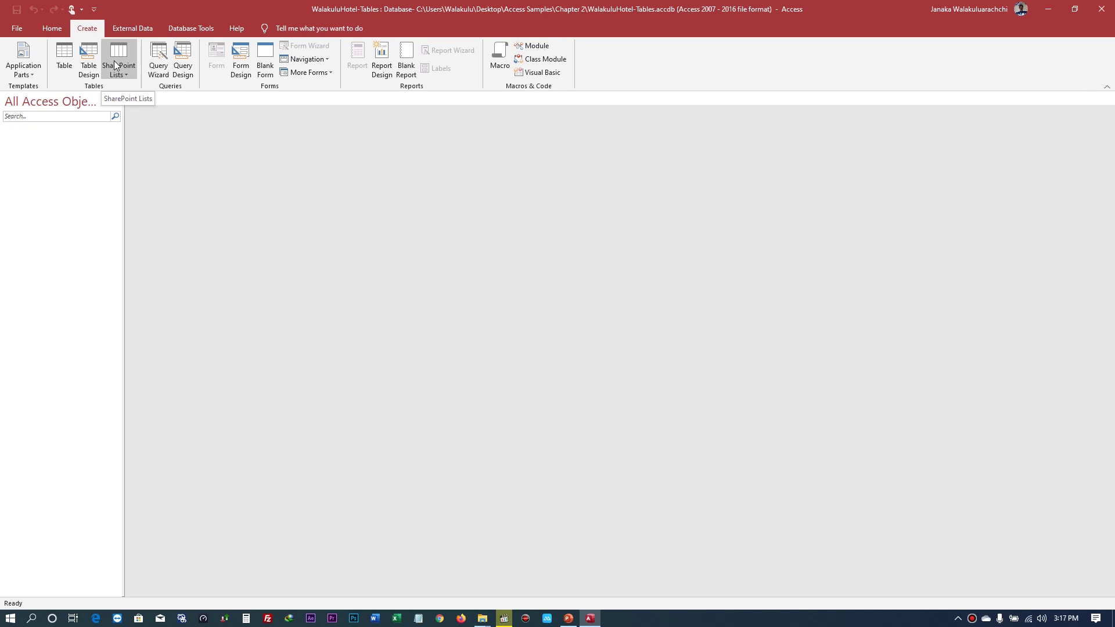
pyautogui.click(66, 58)
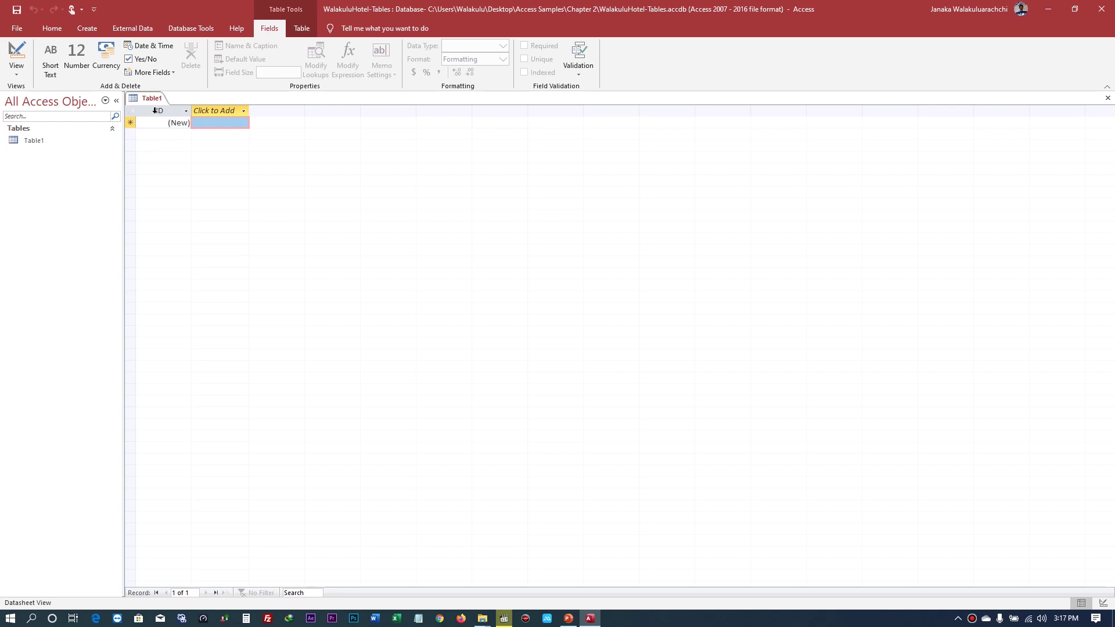
# - Rename the ID field to GuestID by adding 'Guest' before ID, then bring up the new field's type list
pyautogui.click(155, 111)
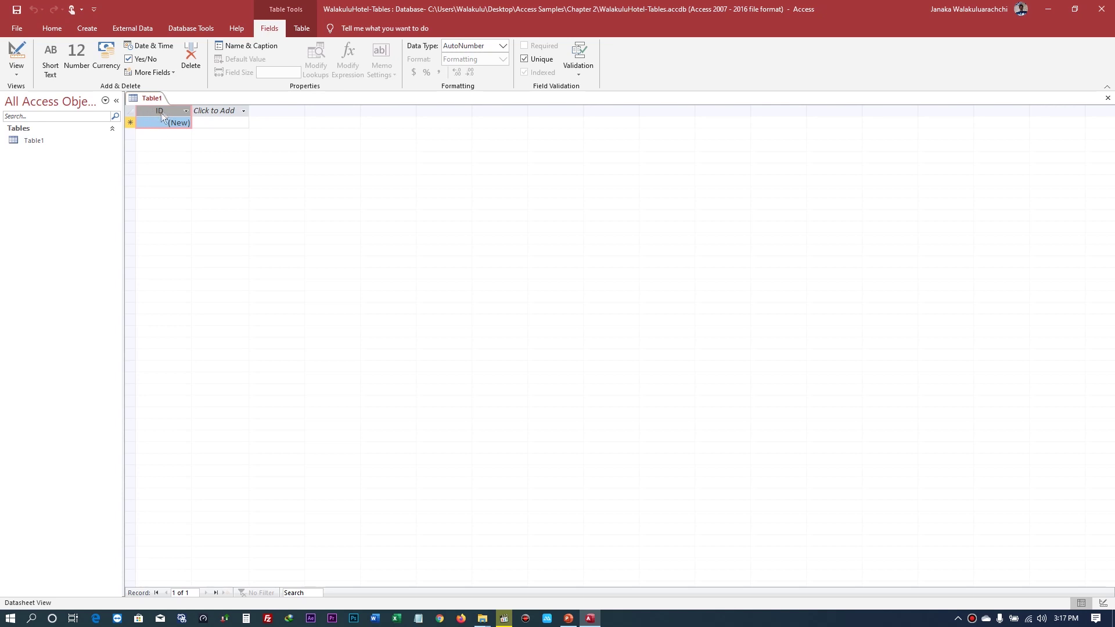
pyautogui.doubleClick(153, 110)
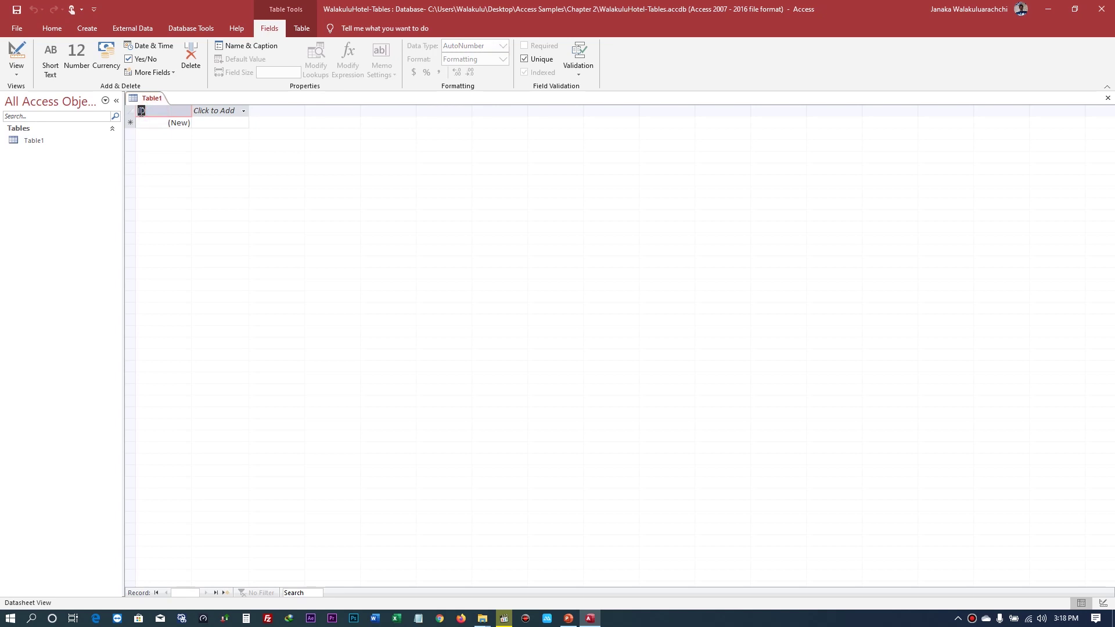
pyautogui.click(141, 111)
pyautogui.write('Guest')
pyautogui.click(195, 110)
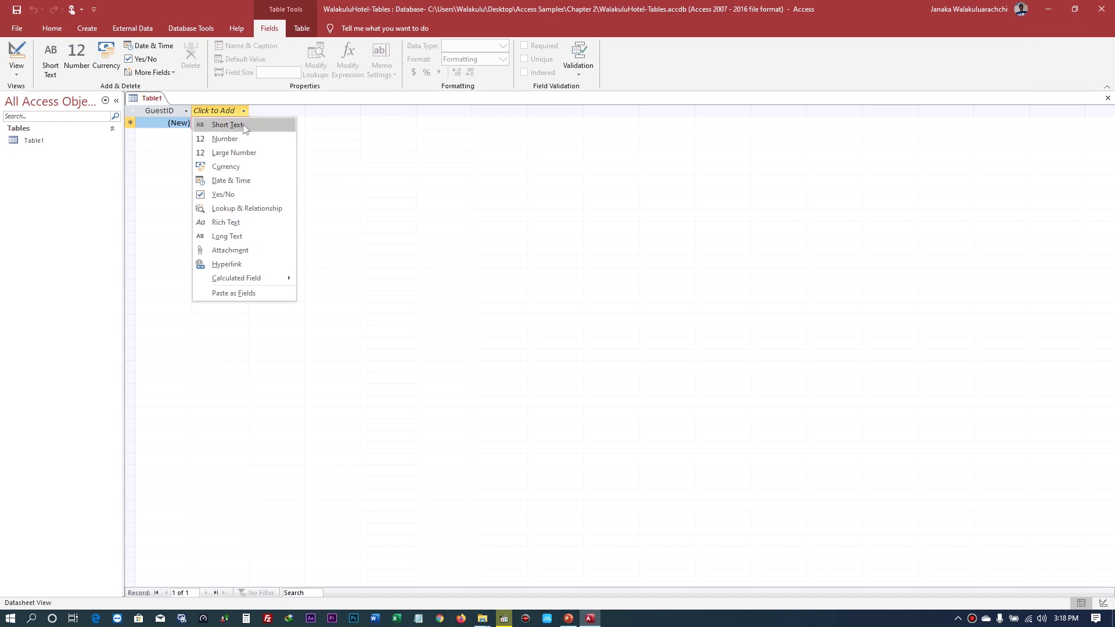
# - Add two Short Text fields named FirstName and LastName after GuestID
pyautogui.click(253, 125)
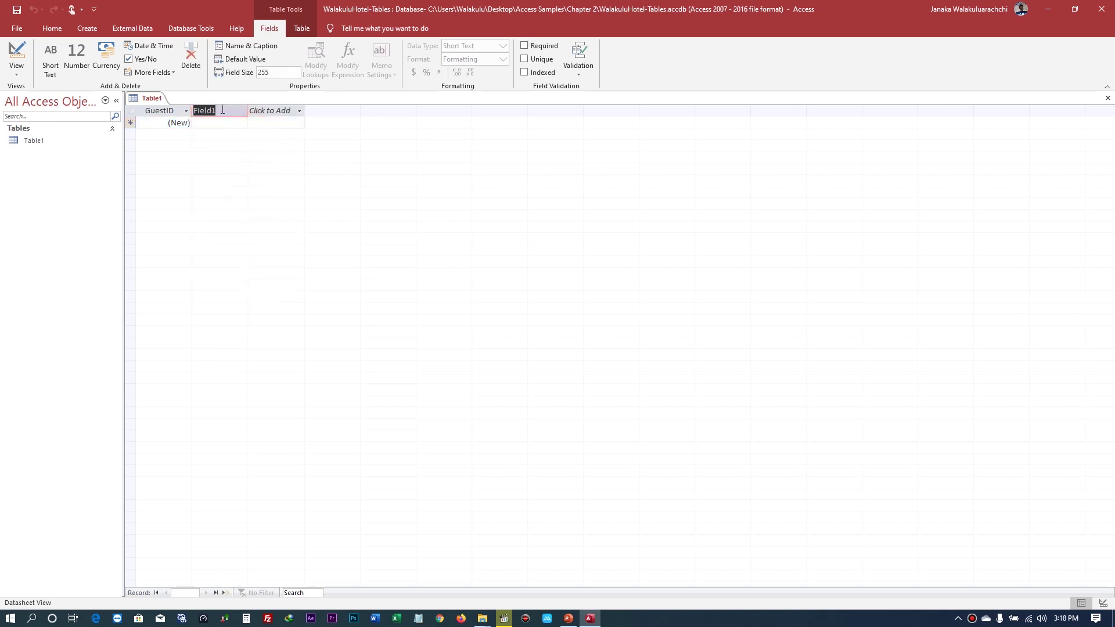
pyautogui.write('F')
pyautogui.write('irstName')
pyautogui.press('Tab')
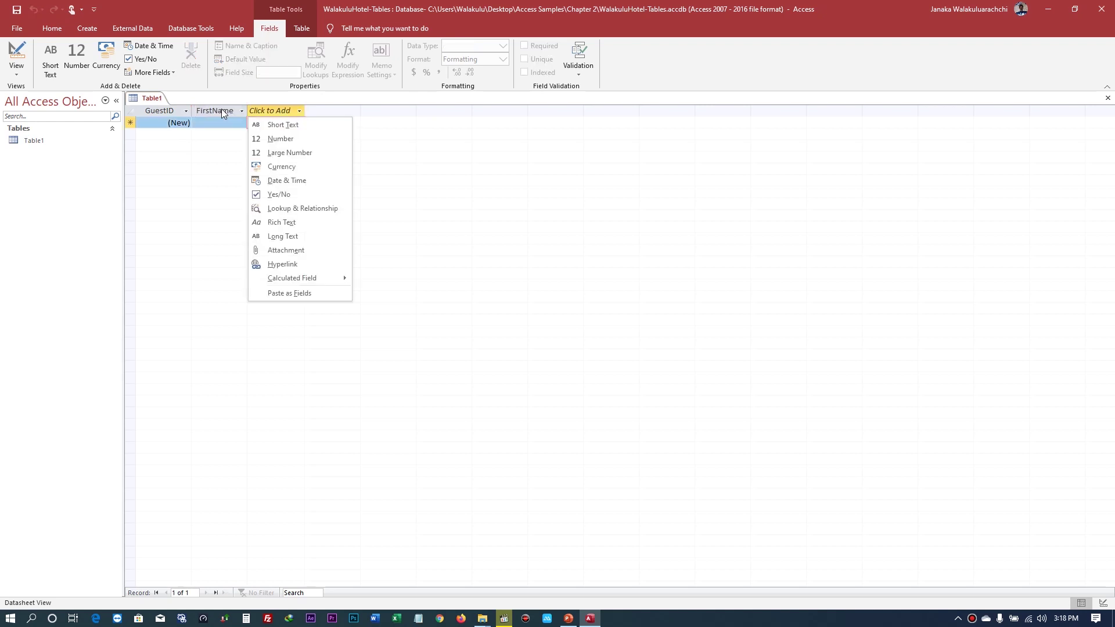
pyautogui.click(301, 124)
pyautogui.write('Last')
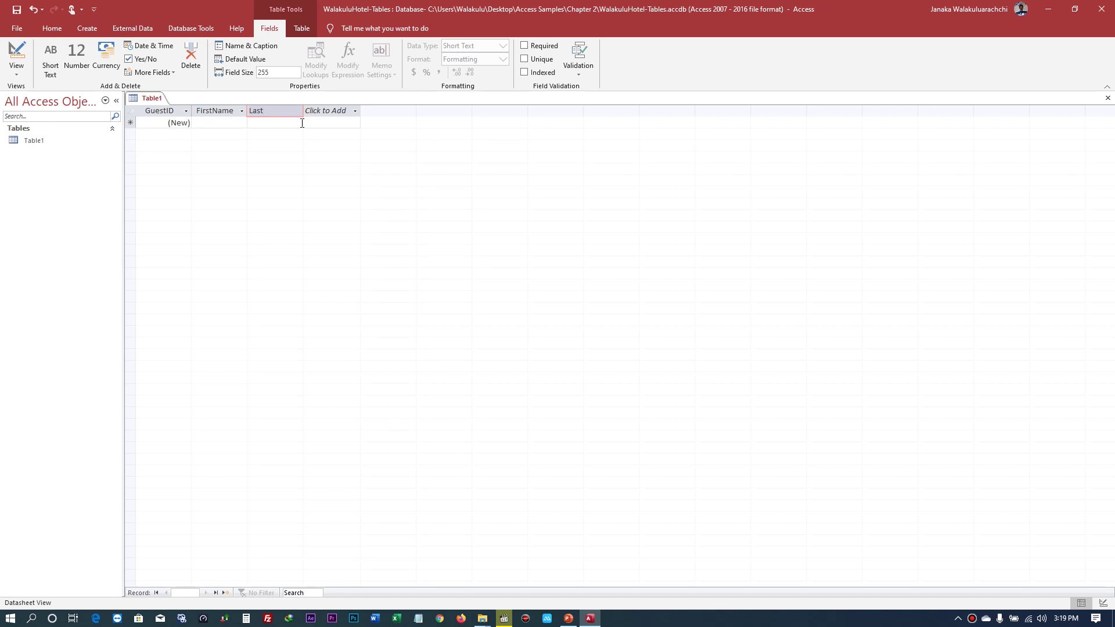
pyautogui.write('Name')
pyautogui.press('Return')
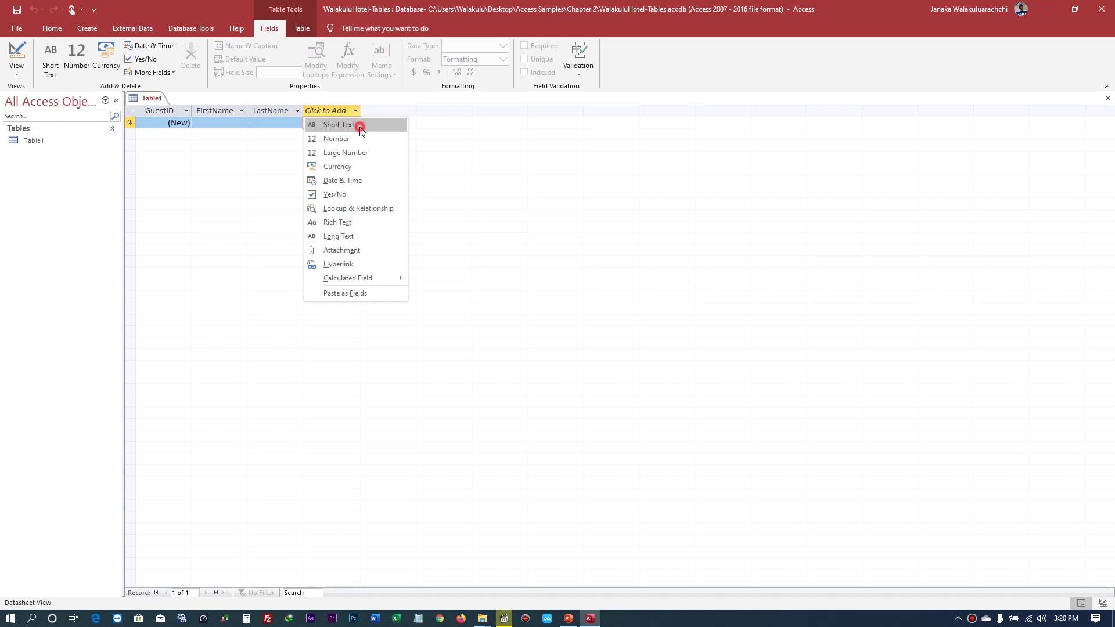
# - Add a Short Text field named Phone after LastName
pyautogui.click(359, 127)
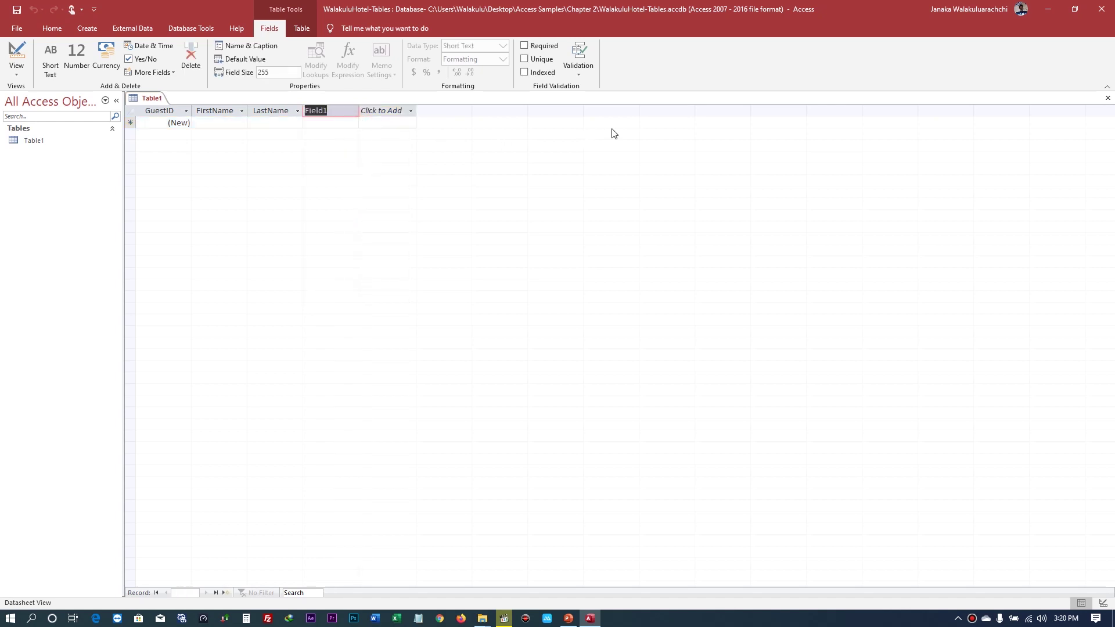
pyautogui.write('Phone')
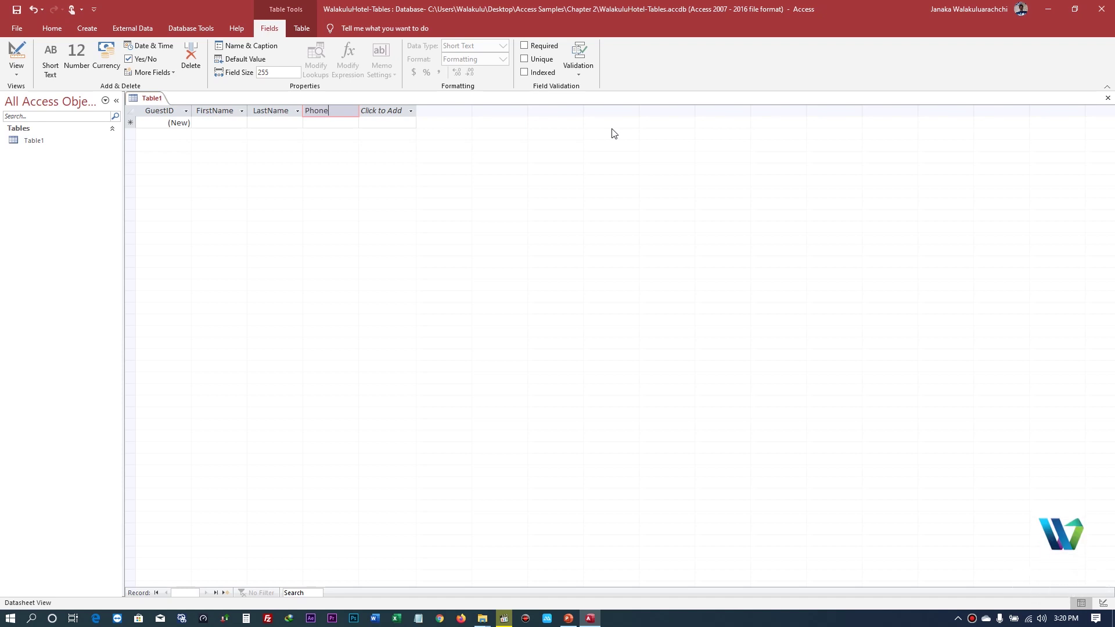
pyautogui.press('Tab')
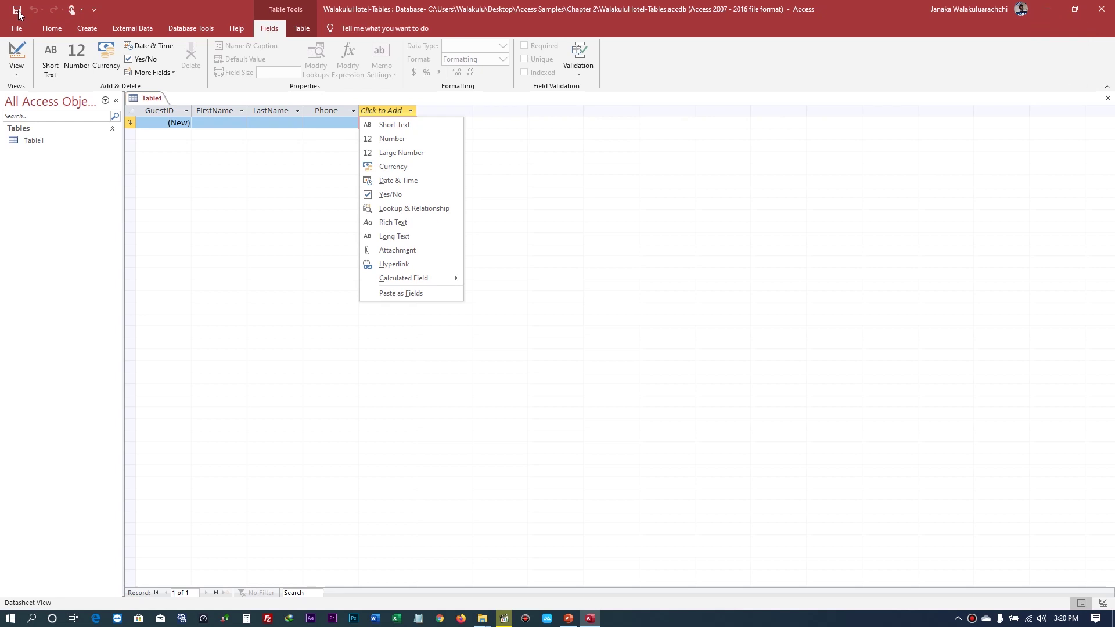
# - Close Table1 and save it with the table name Guests
pyautogui.click(19, 13)
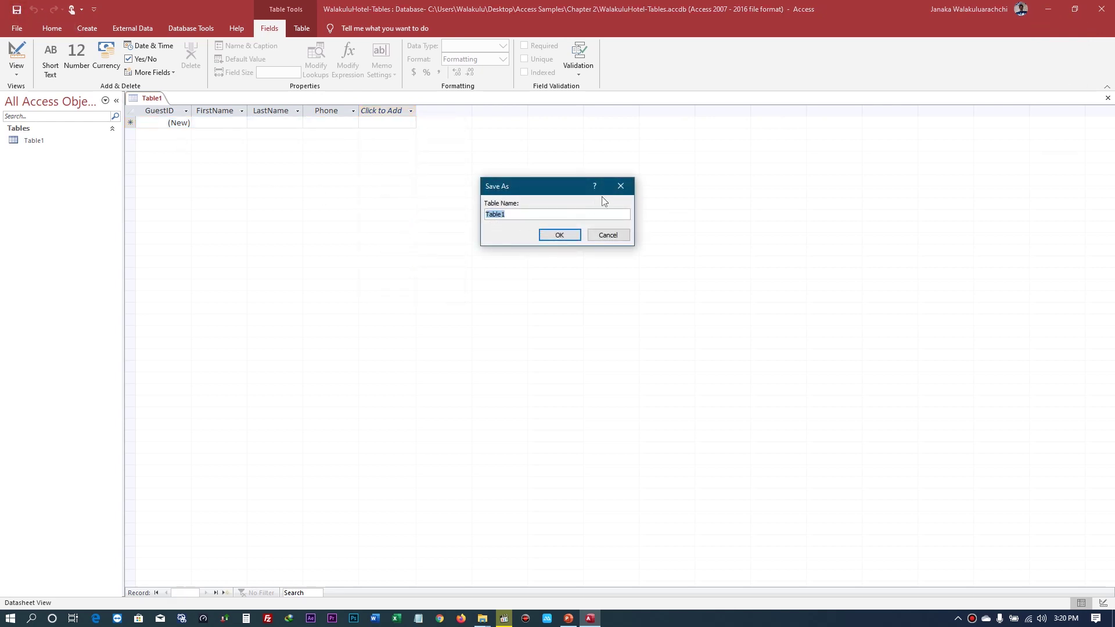
pyautogui.click(620, 186)
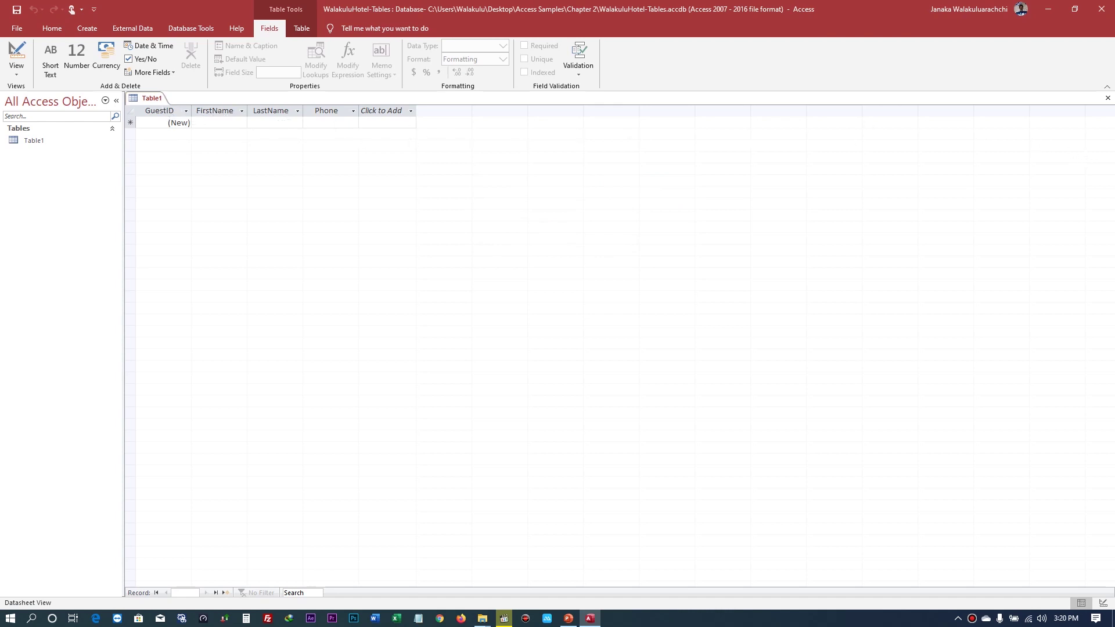
pyautogui.click(1108, 102)
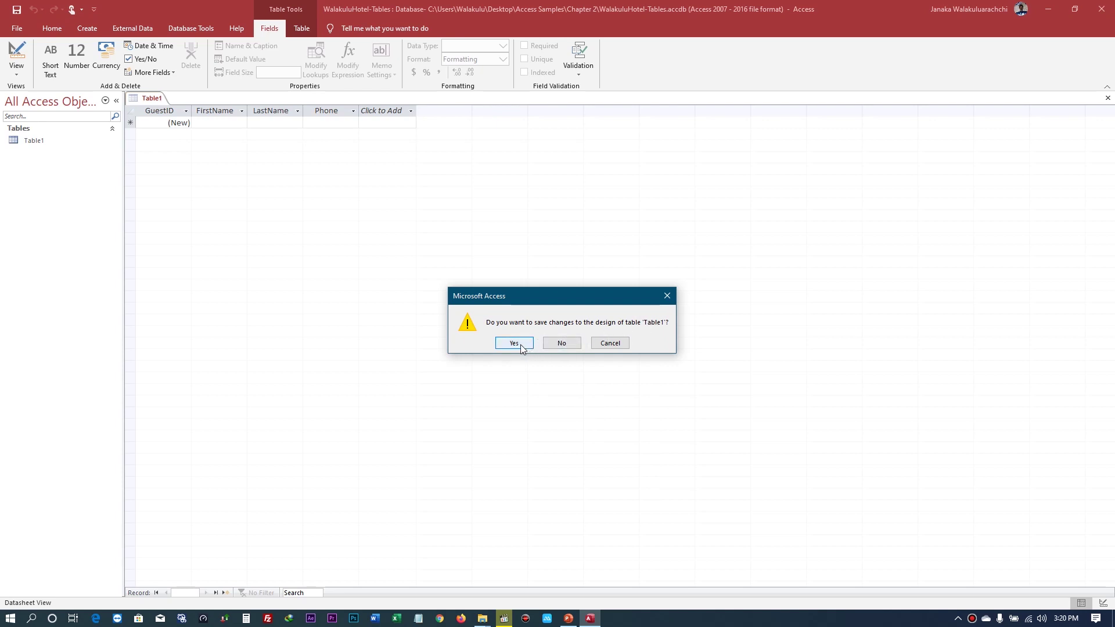
pyautogui.click(514, 343)
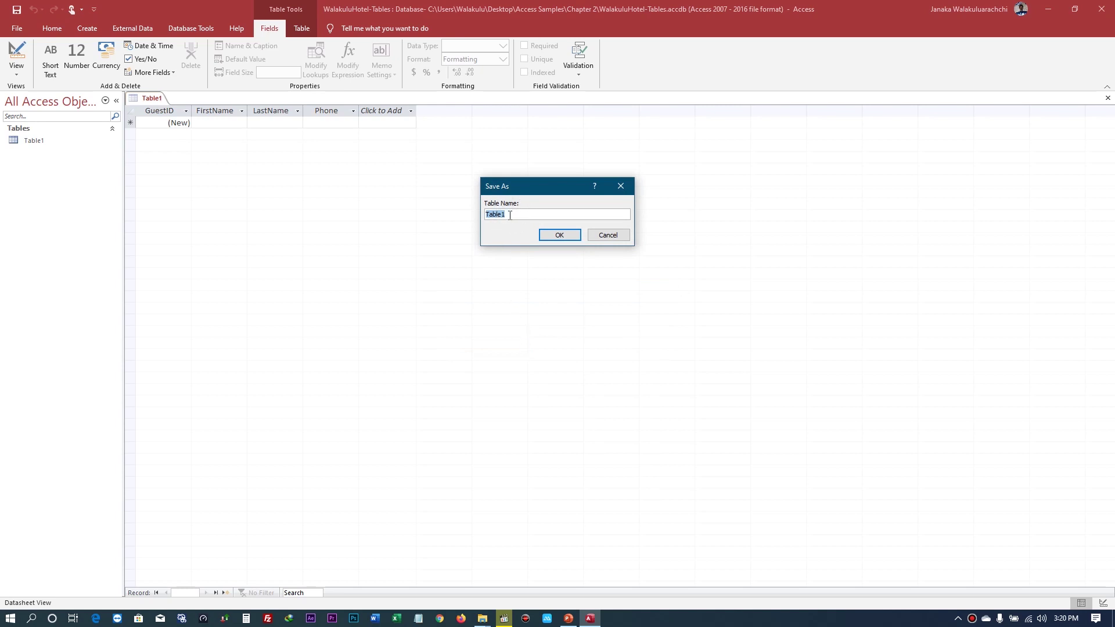
pyautogui.write('G')
pyautogui.write('ues')
pyautogui.press('BackSpace')
pyautogui.write('est')
pyautogui.click(567, 240)
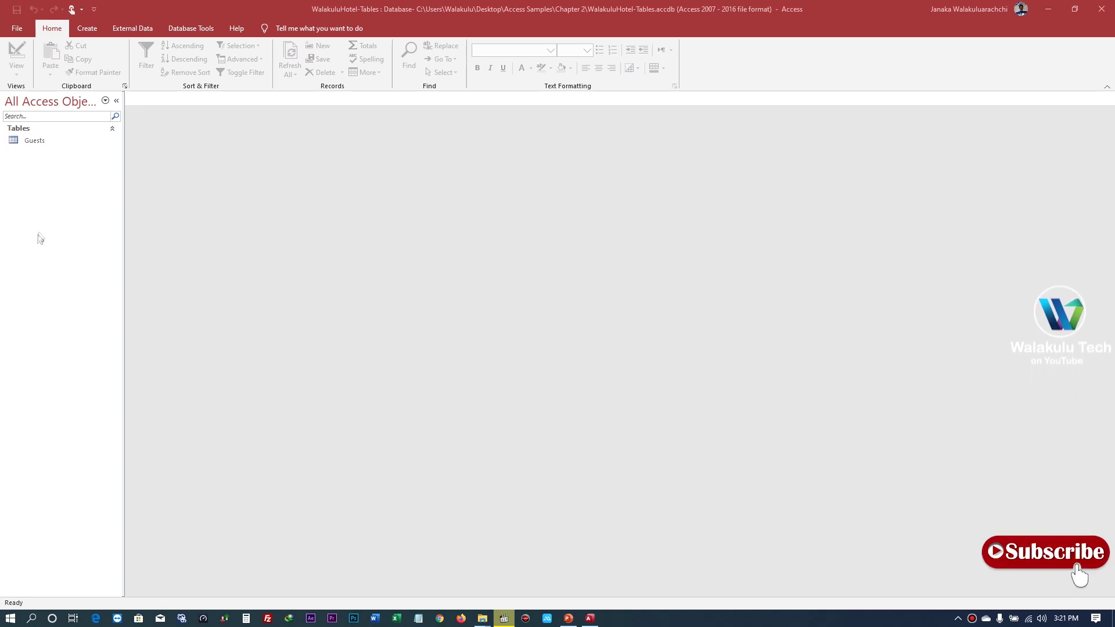
# - Open the Guests table and try typing 1 into the AutoNumber GuestID cell
pyautogui.doubleClick(32, 141)
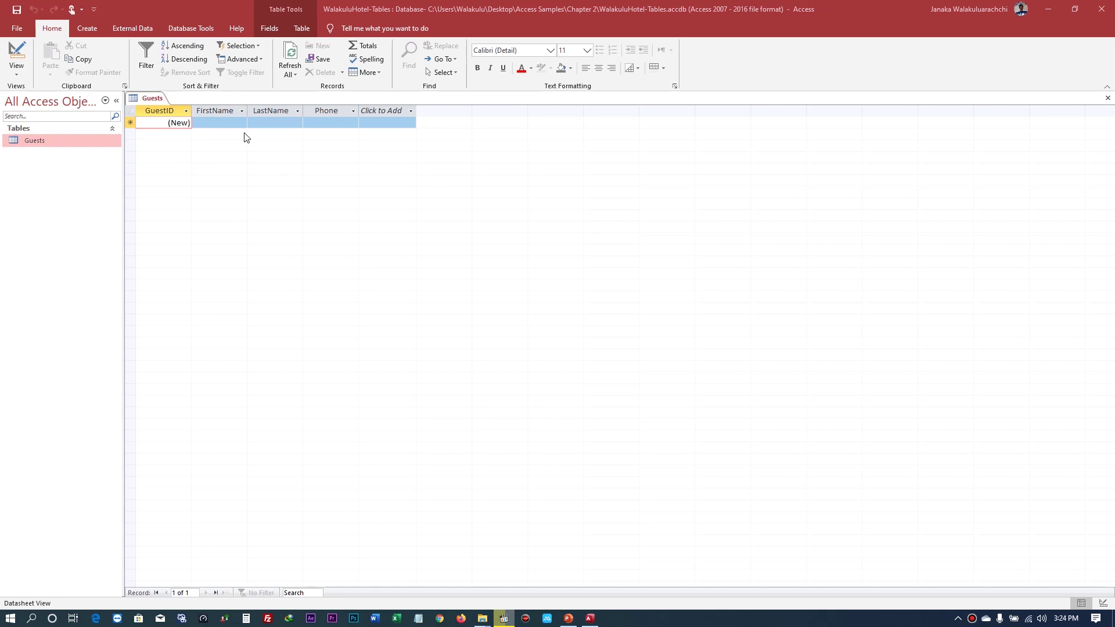
pyautogui.click(175, 122)
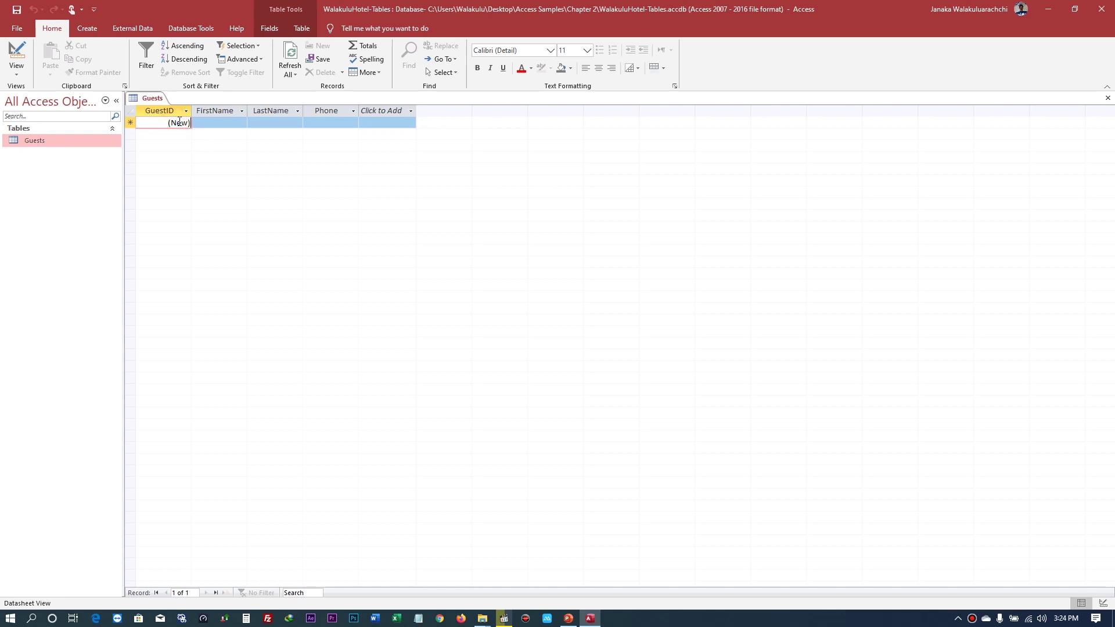
pyautogui.write('1')
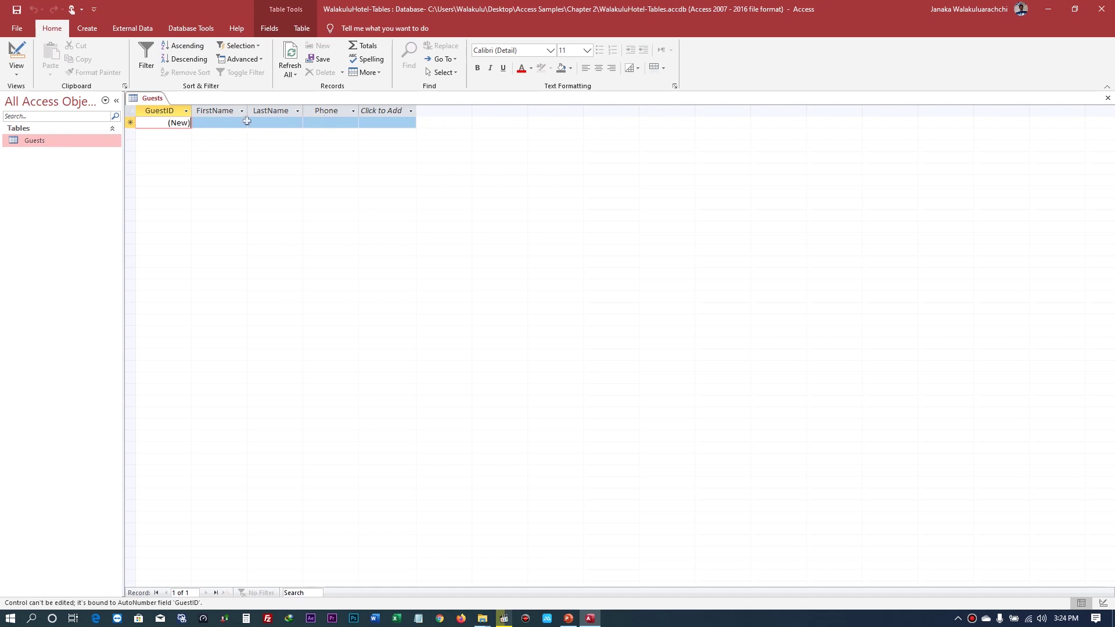
# - Enter the first guest's first name, last name and phone number, then select the second record
pyautogui.click(229, 121)
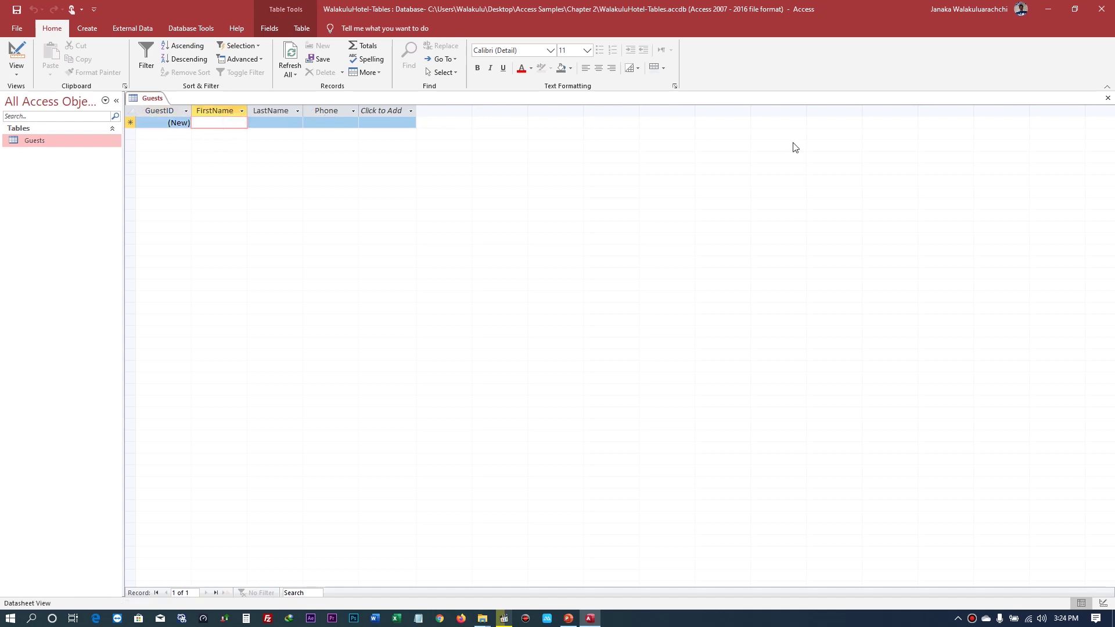
pyautogui.press('Tab')
pyautogui.press('Tab')
pyautogui.press('Tab')
pyautogui.hotkey('shift', 'Tab')
pyautogui.press('Num_Lock')
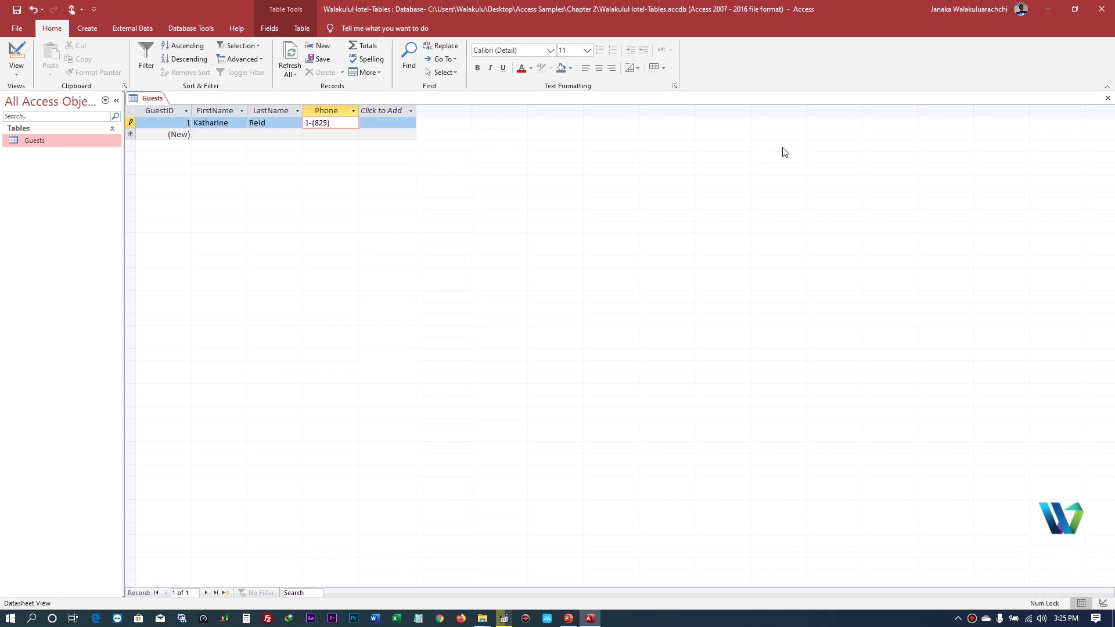
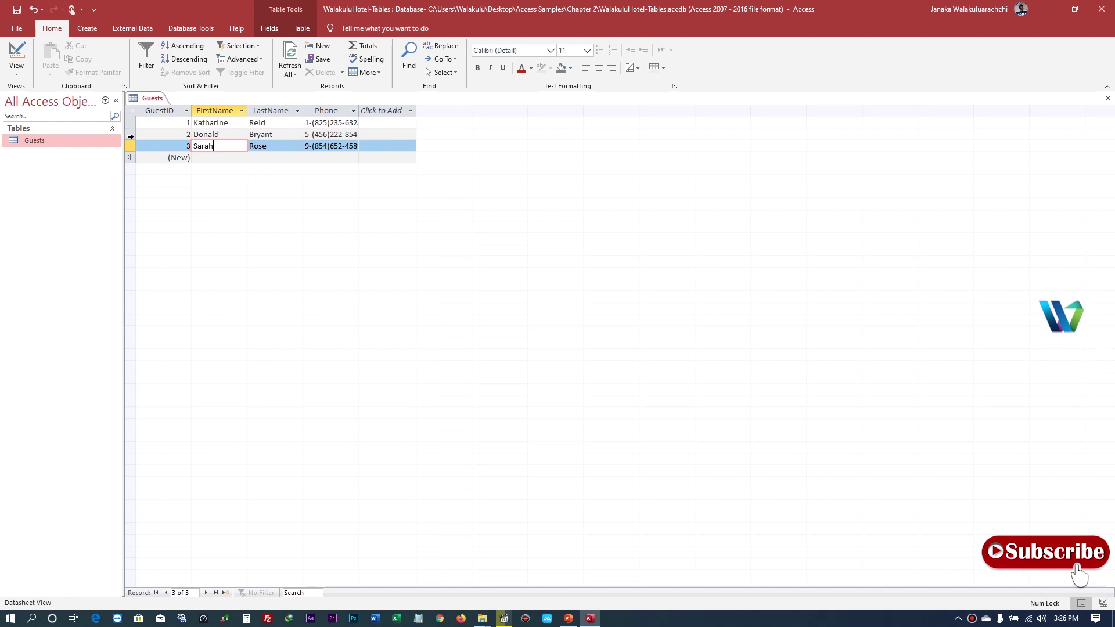
pyautogui.click(130, 135)
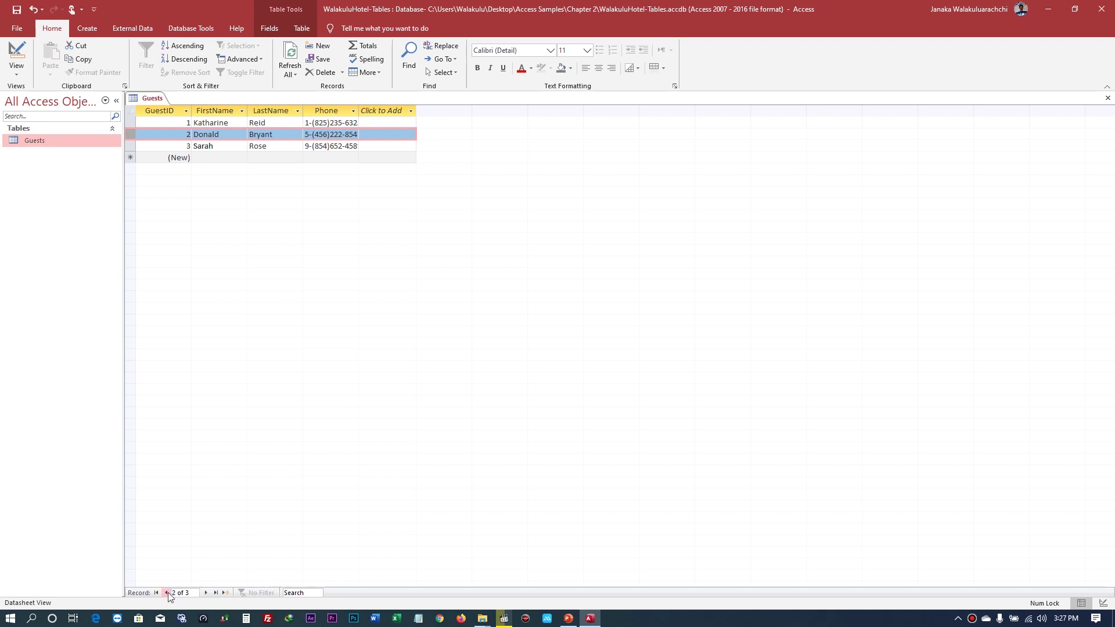
# - Step through the guest records with the navigation buttons, then close the Guests table
pyautogui.click(206, 593)
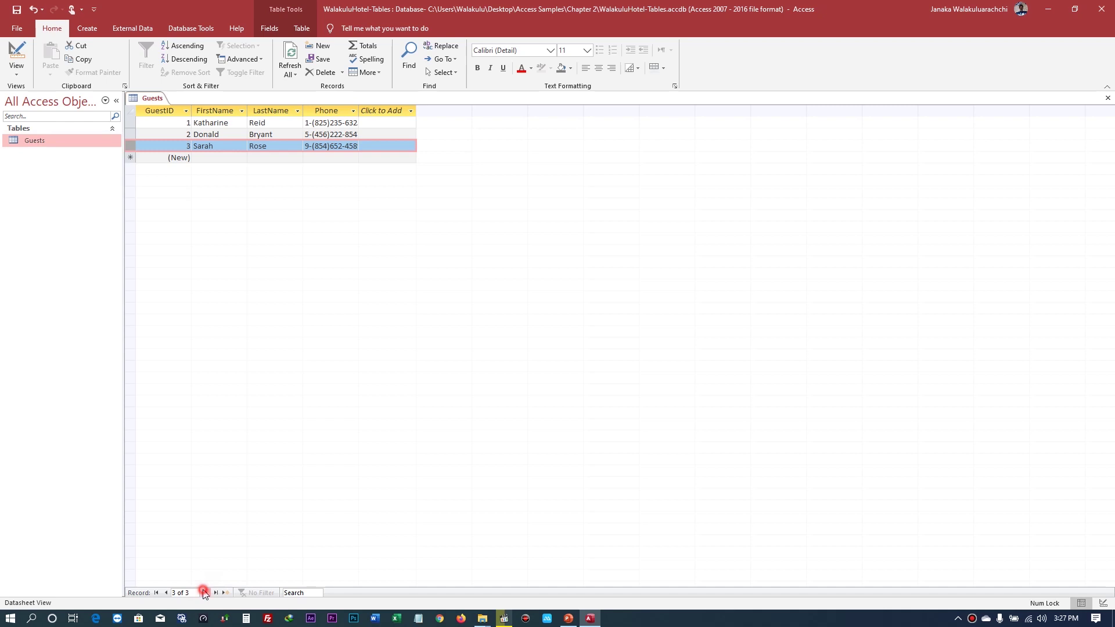
pyautogui.click(205, 593)
pyautogui.click(167, 593)
pyautogui.click(167, 593)
pyautogui.click(167, 592)
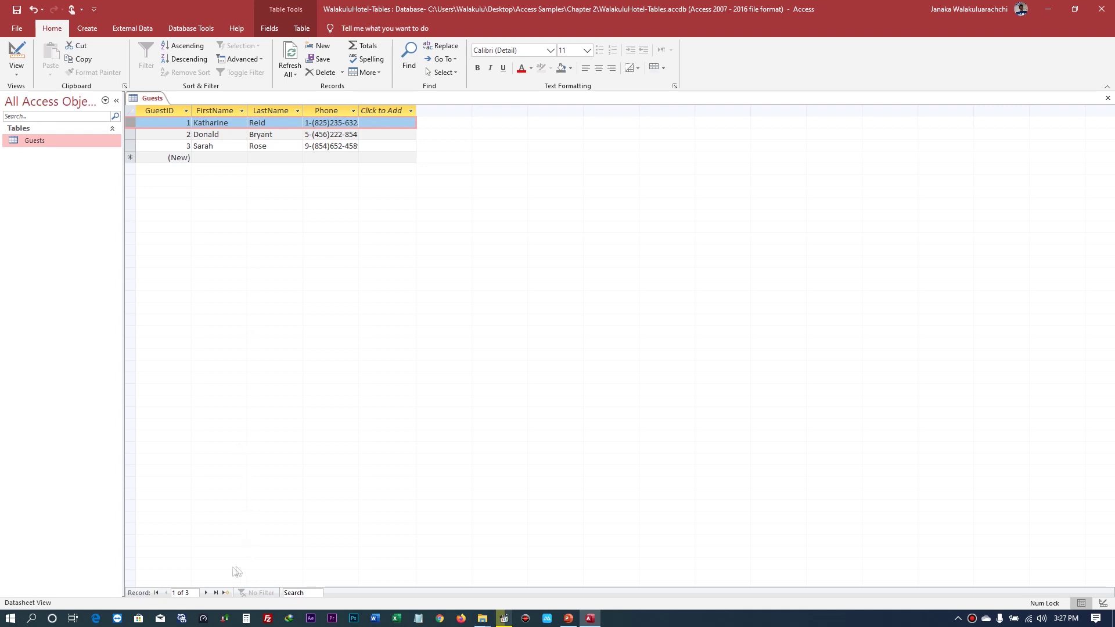
pyautogui.click(216, 593)
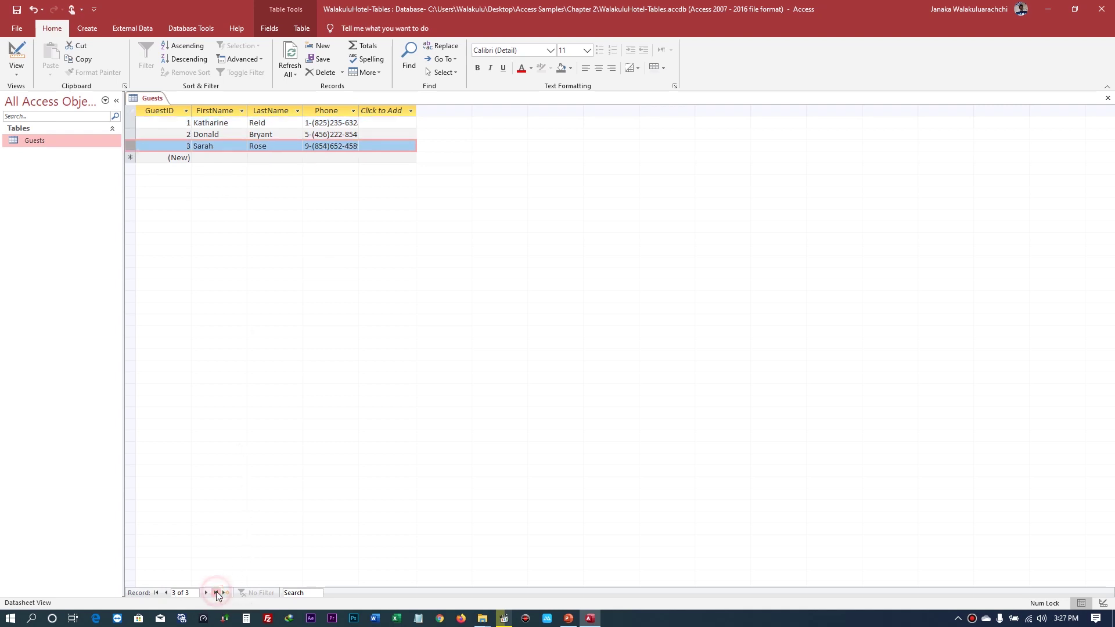
pyautogui.click(156, 593)
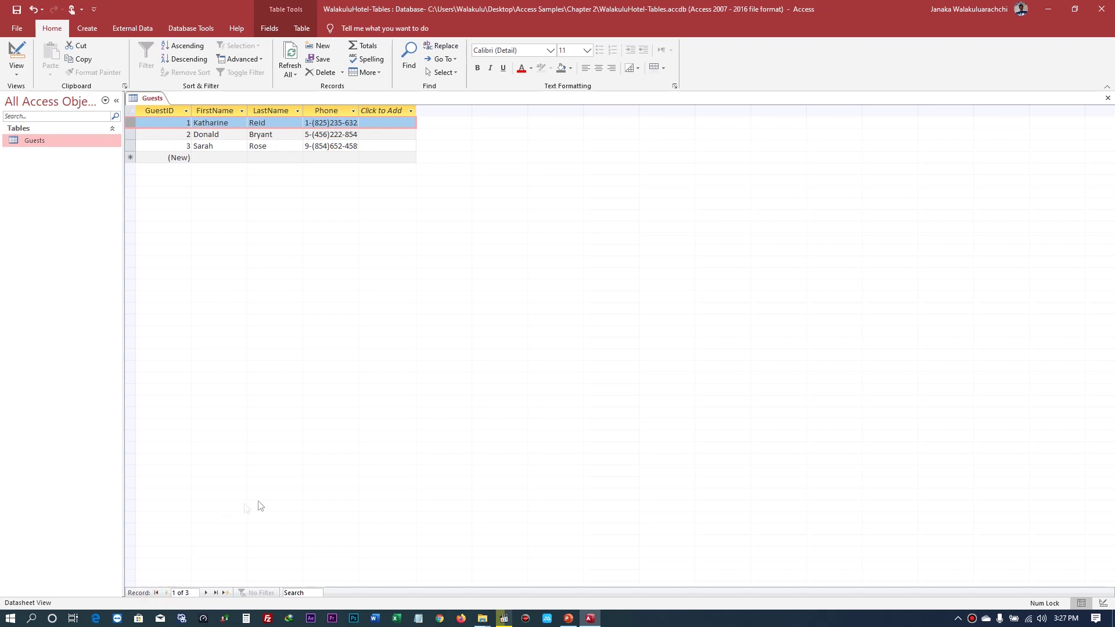
pyautogui.click(228, 592)
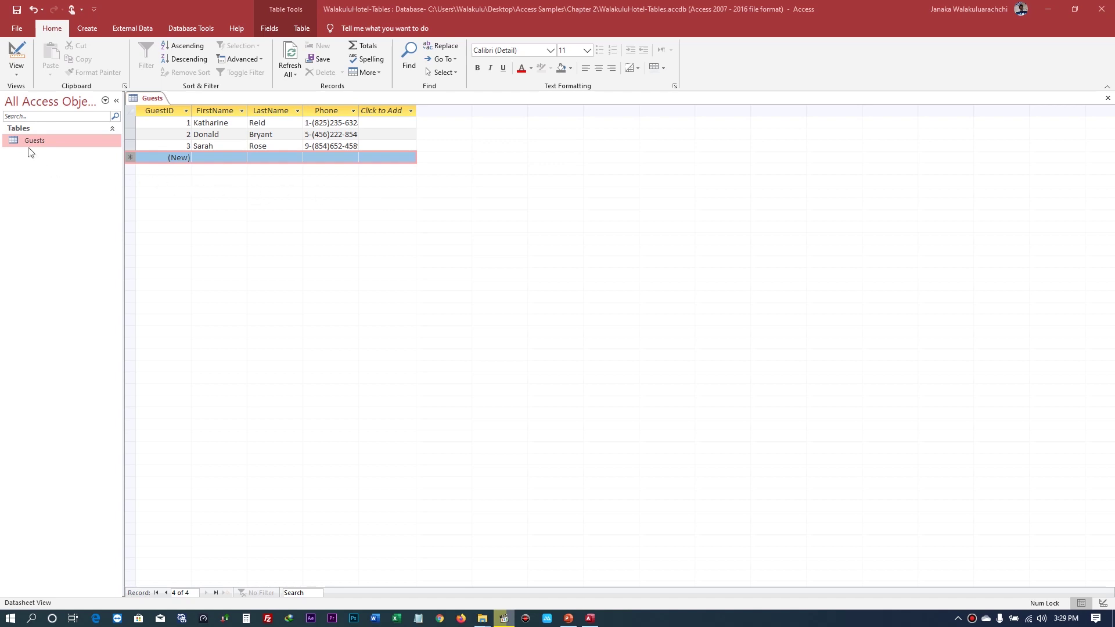
pyautogui.click(1107, 98)
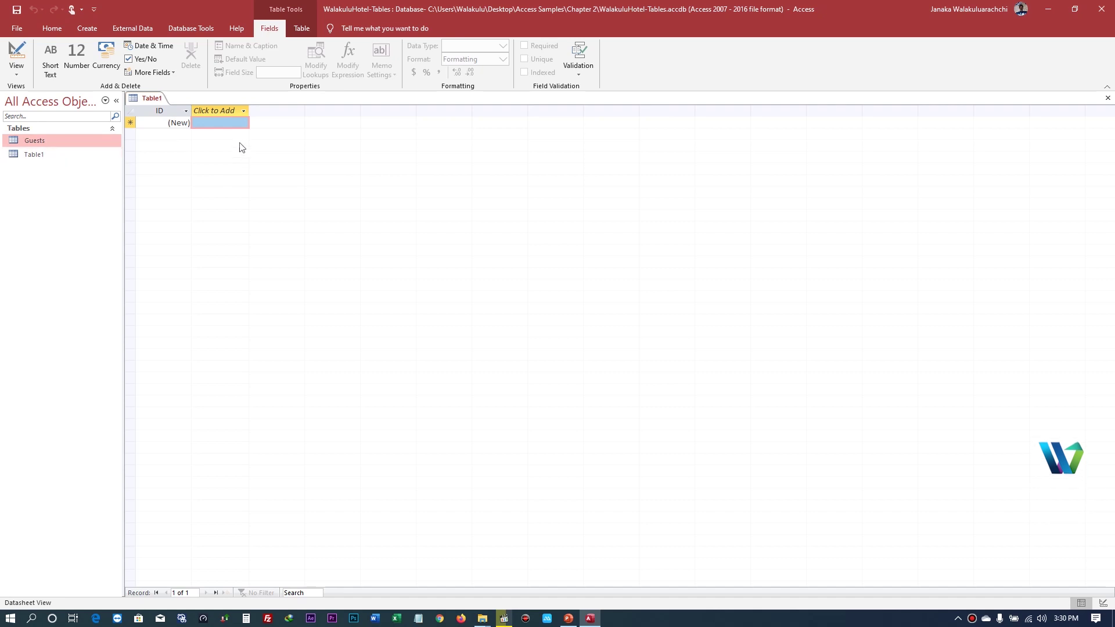
# - Rename the new table's ID field to CreditCardID
pyautogui.doubleClick(146, 111)
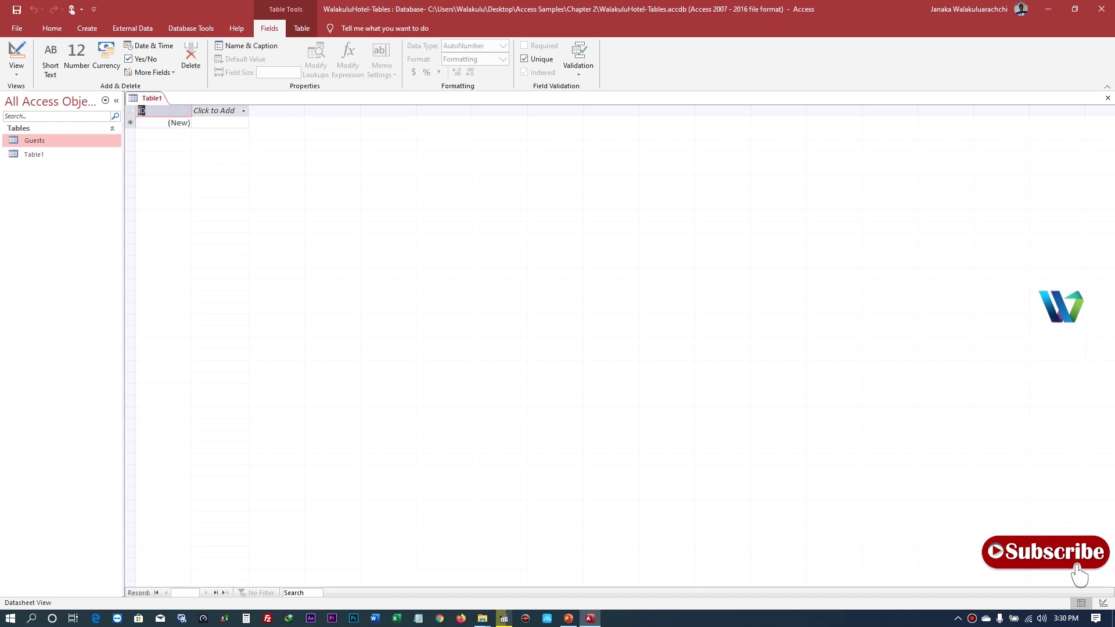
pyautogui.press('Return')
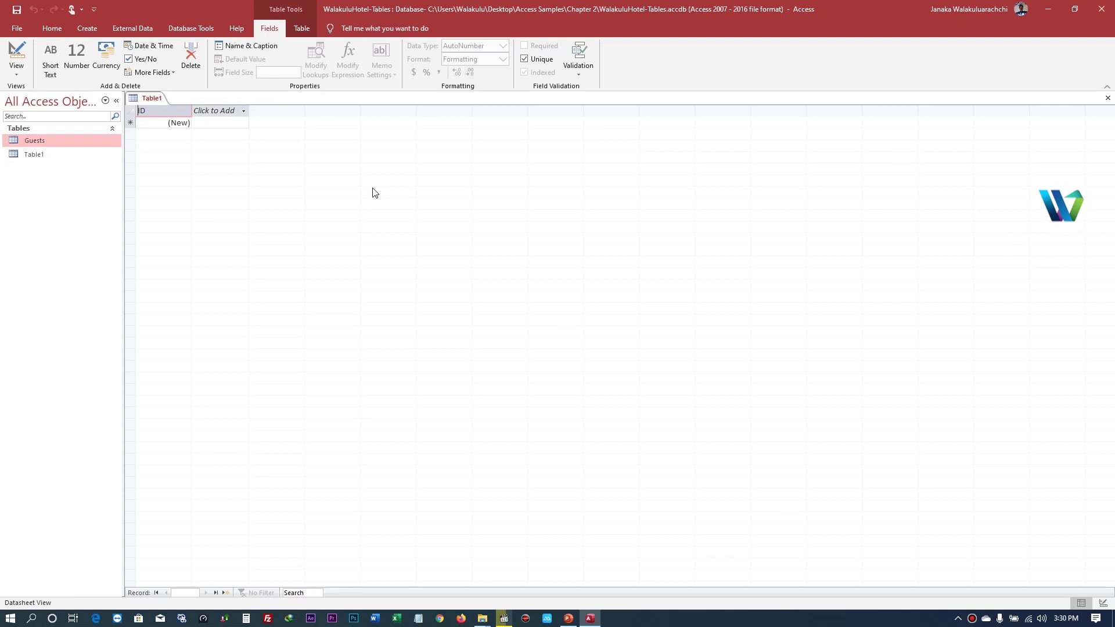
pyautogui.press('Tab')
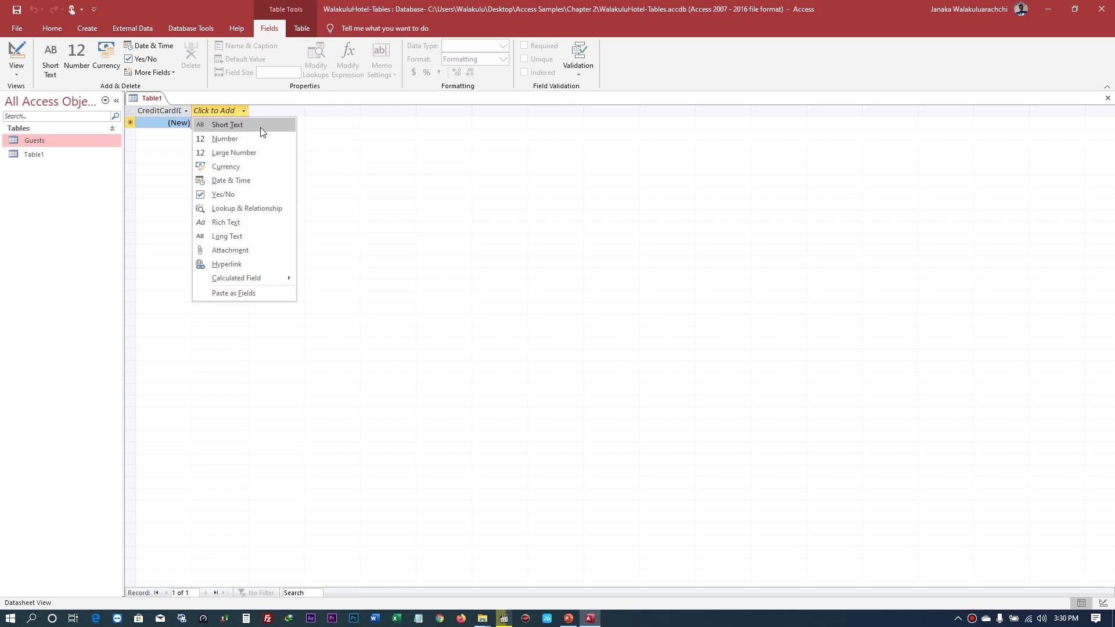
# - Add Short Text fields CardName and CardType after CreditCardID
pyautogui.click(260, 125)
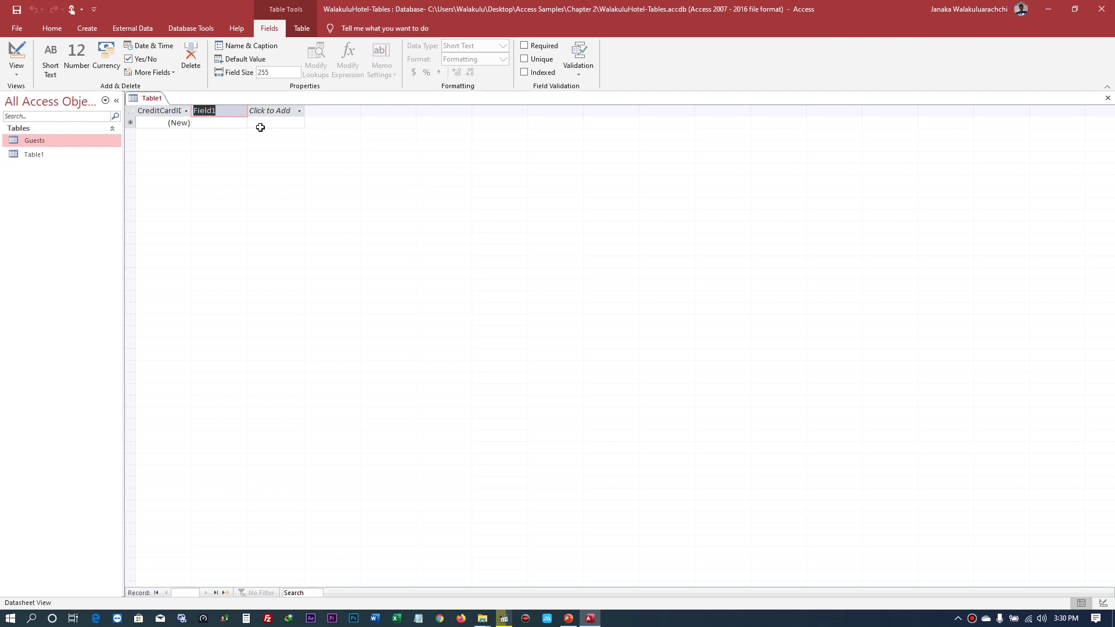
pyautogui.write('CardName')
pyautogui.press('Return')
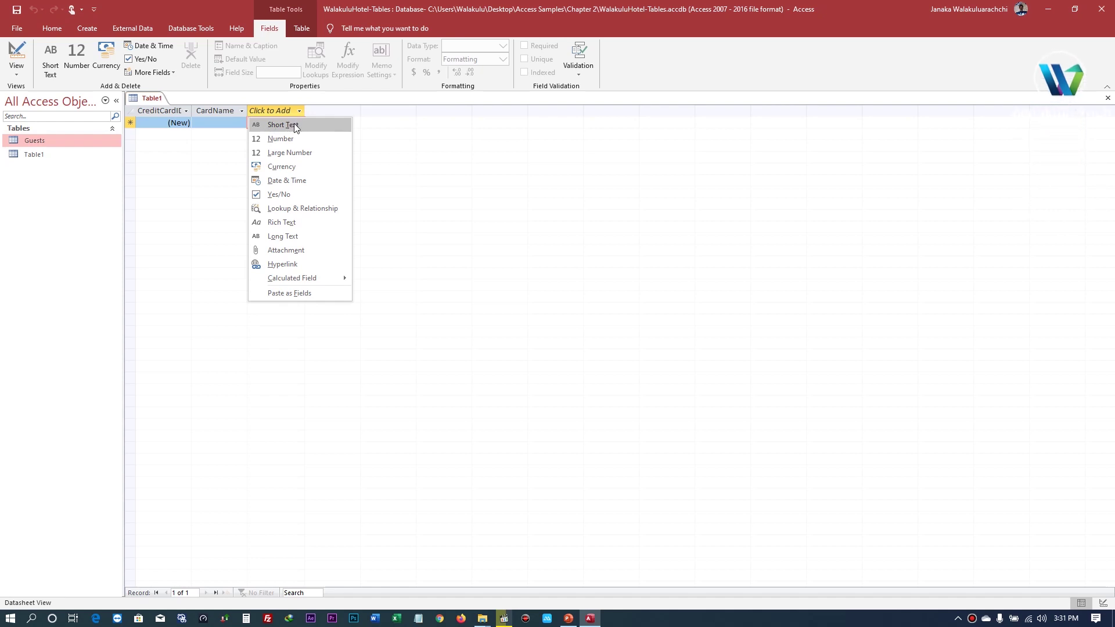
pyautogui.click(294, 123)
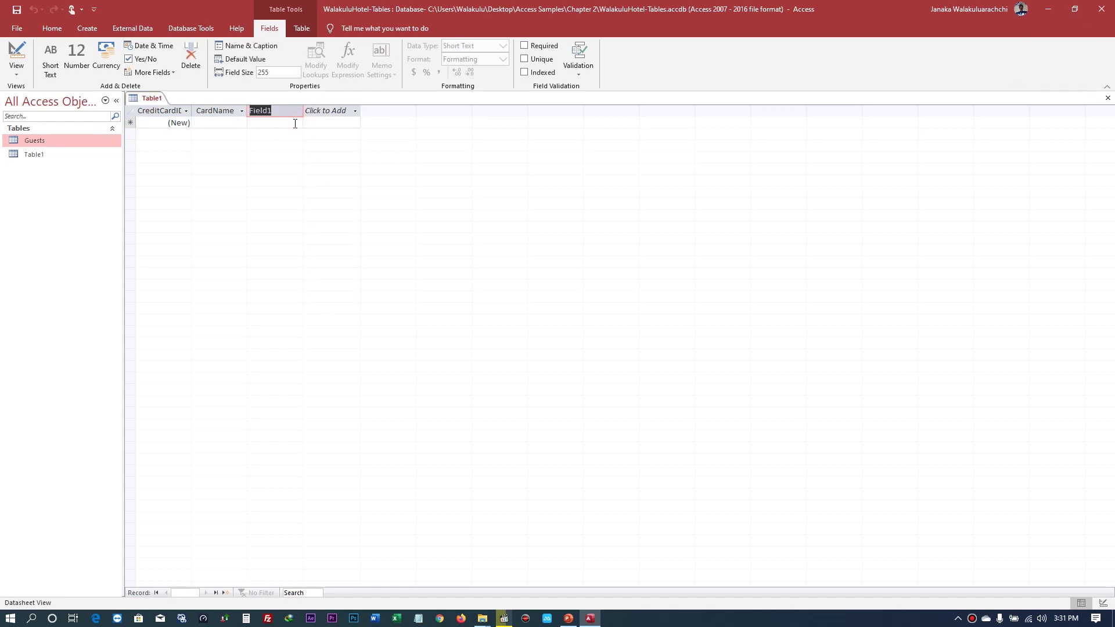
pyautogui.write('CardType')
pyautogui.press('Return')
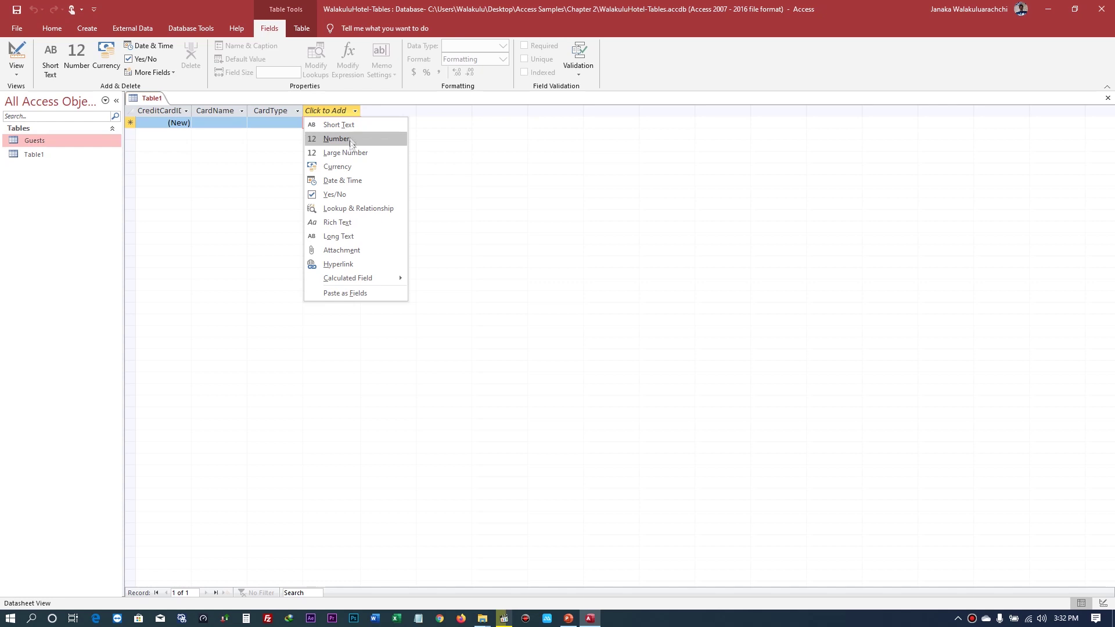
# - Add CardNumber (Short Text) and ExpirationDate (Date & Time) fields to Table1, then open Guests
pyautogui.click(351, 128)
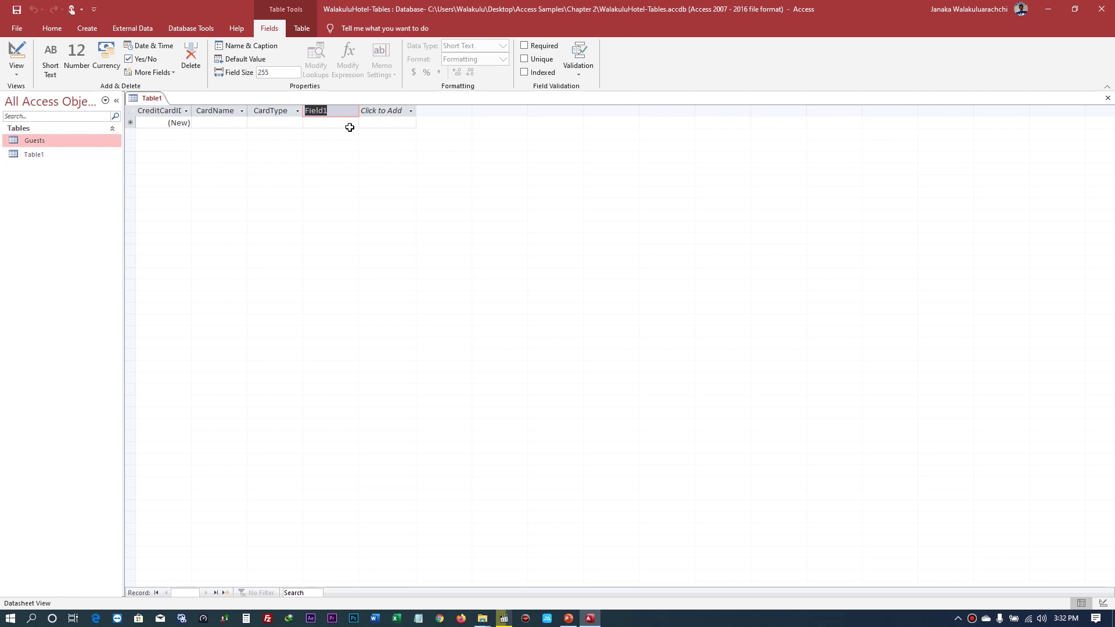
pyautogui.write('CardNumber')
pyautogui.press('Return')
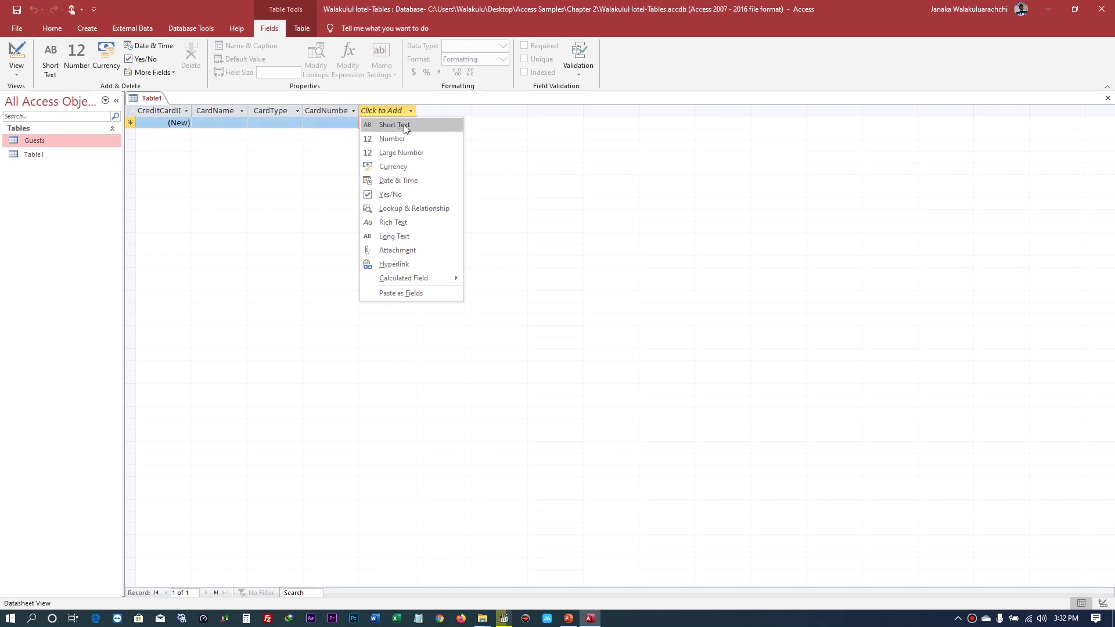
pyautogui.click(425, 183)
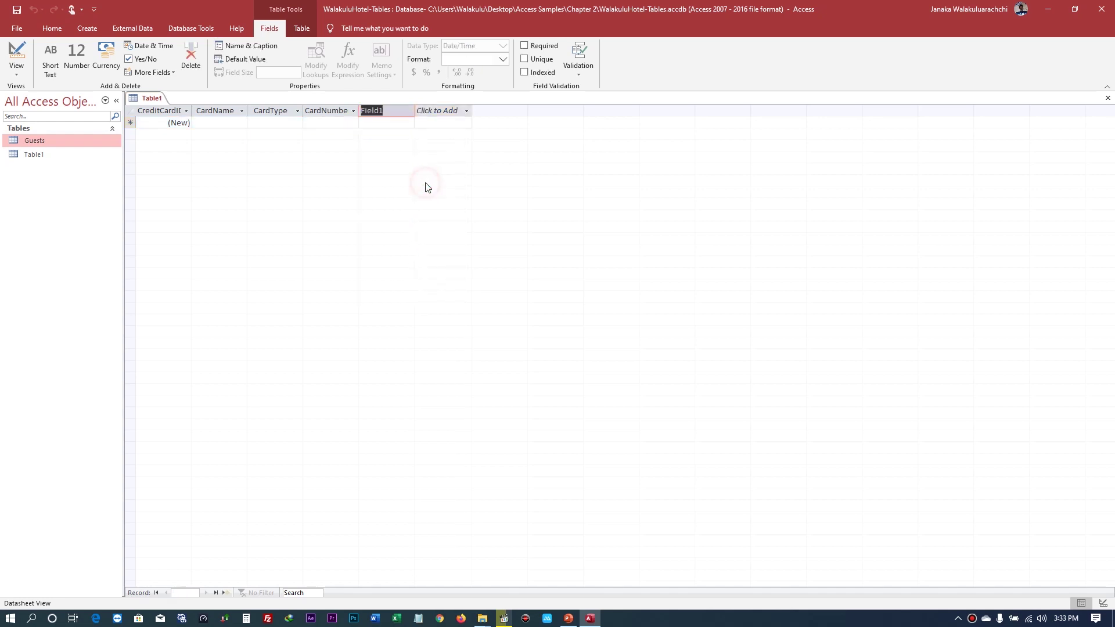
pyautogui.write('ExpirationDate')
pyautogui.press('Tab')
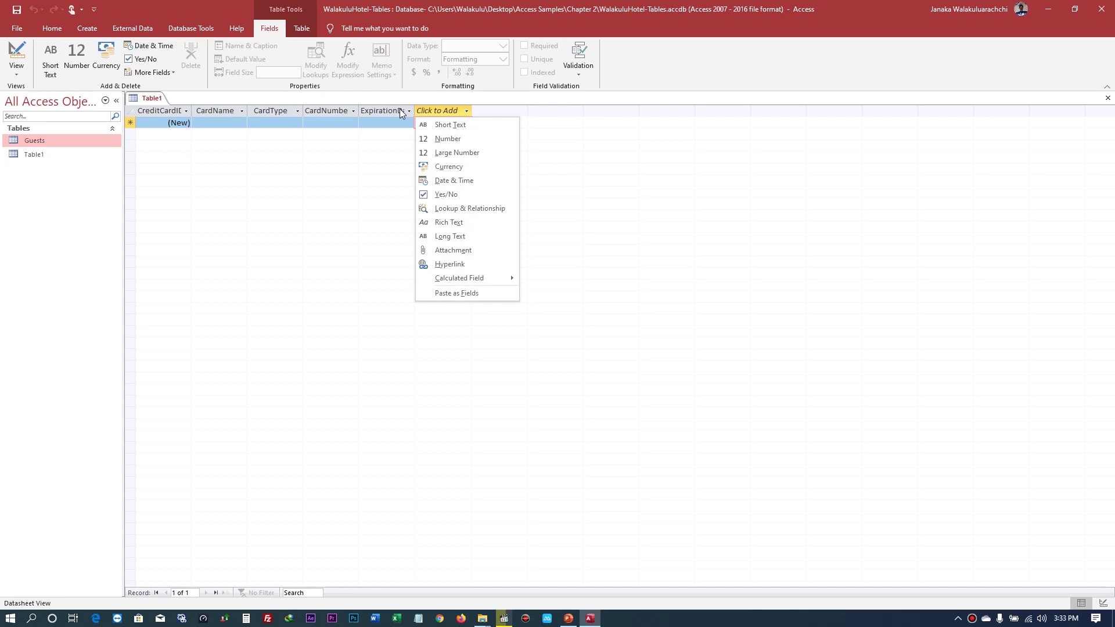
pyautogui.doubleClick(30, 142)
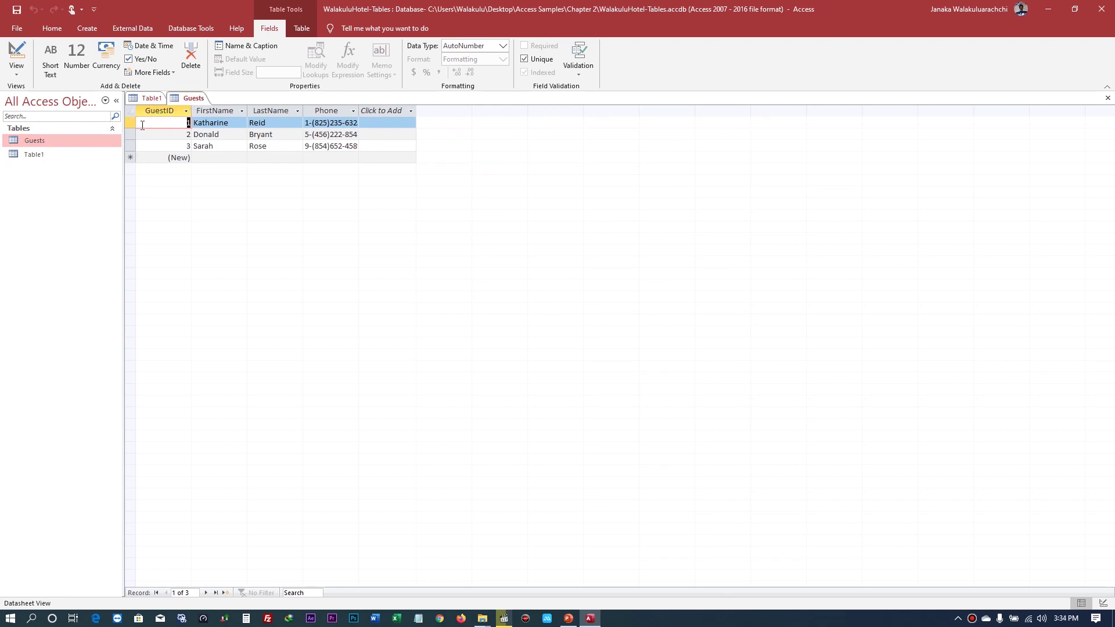
# - Add a GuestID Number field to Table1 and move it right after CreditCardID
pyautogui.click(143, 97)
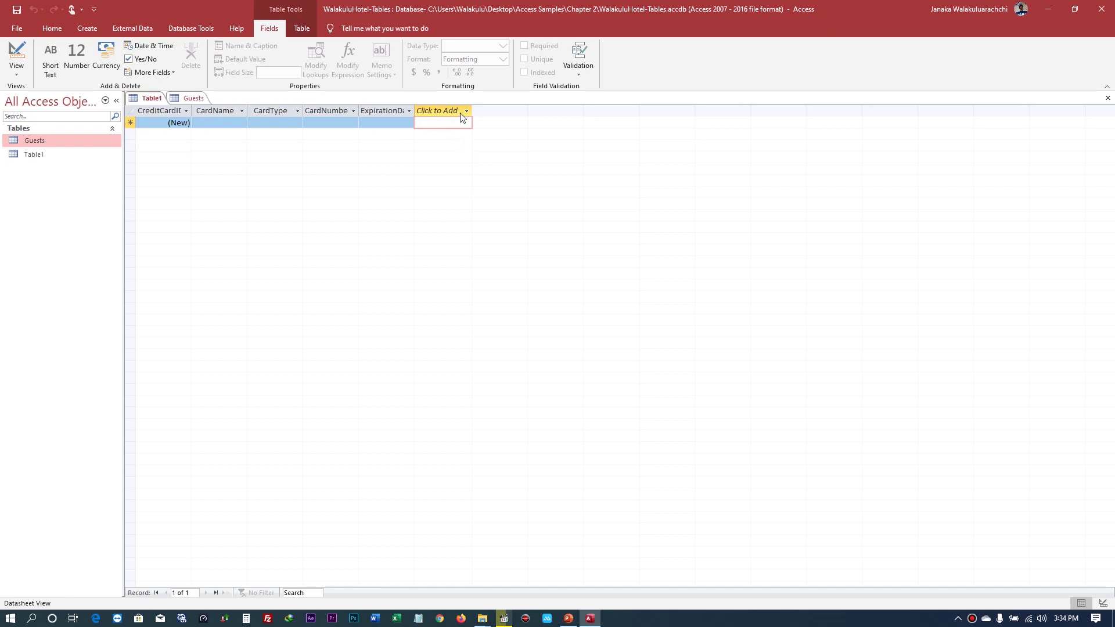
pyautogui.click(465, 111)
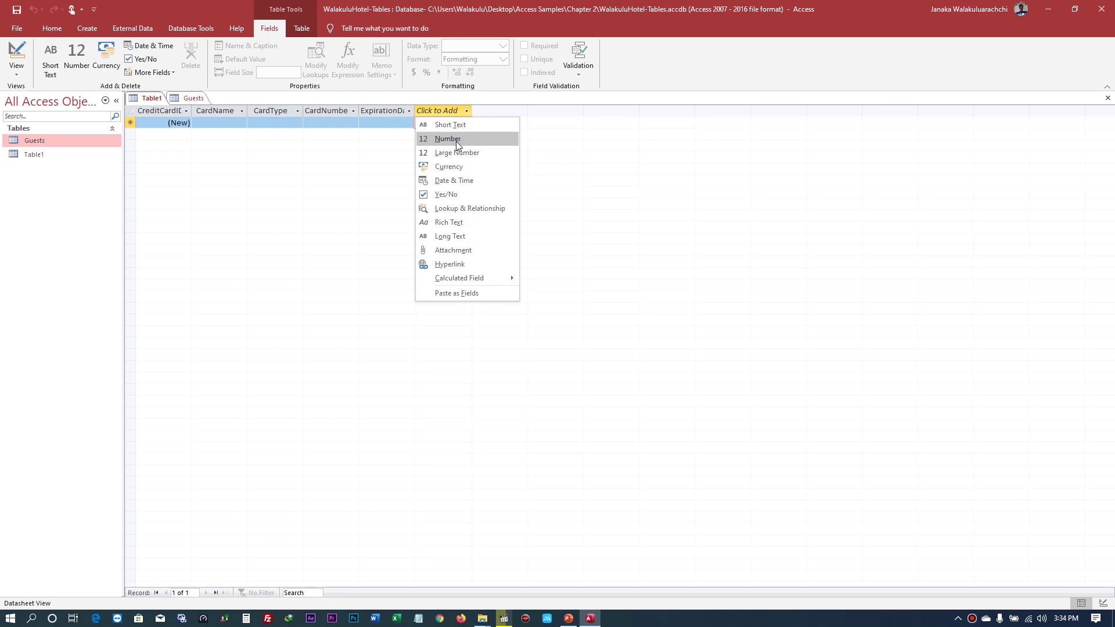
pyautogui.click(455, 142)
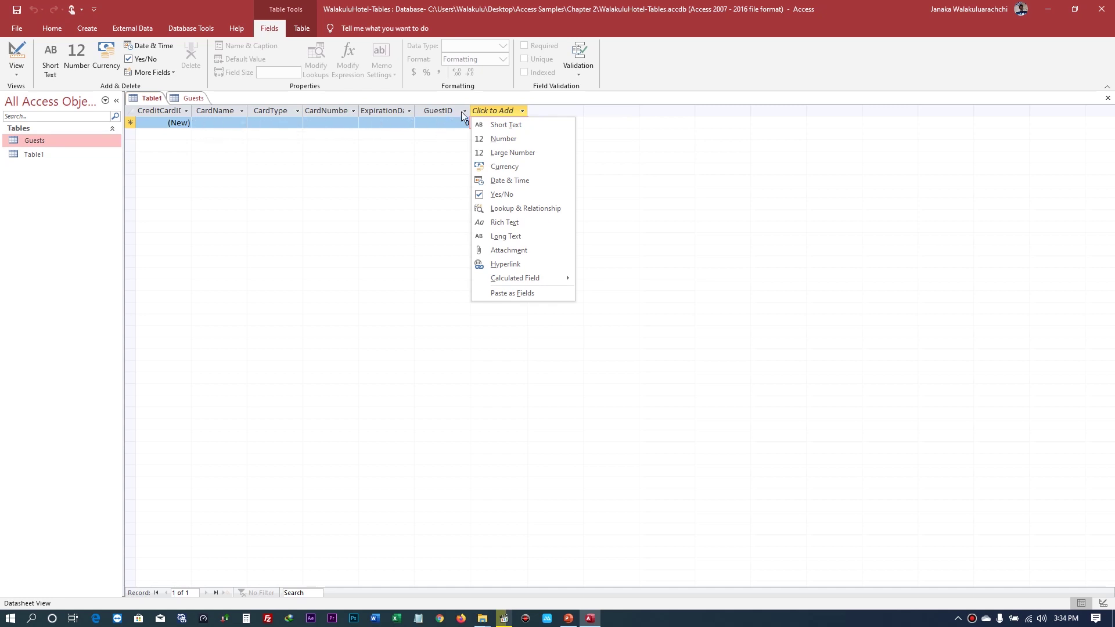
pyautogui.click(435, 118)
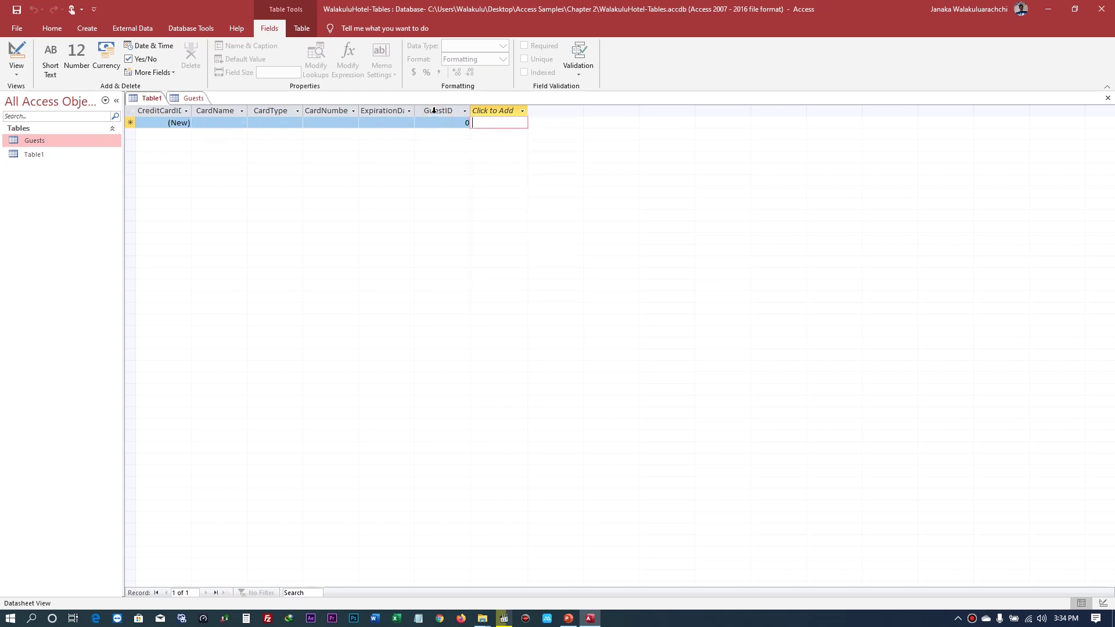
pyautogui.click(435, 111)
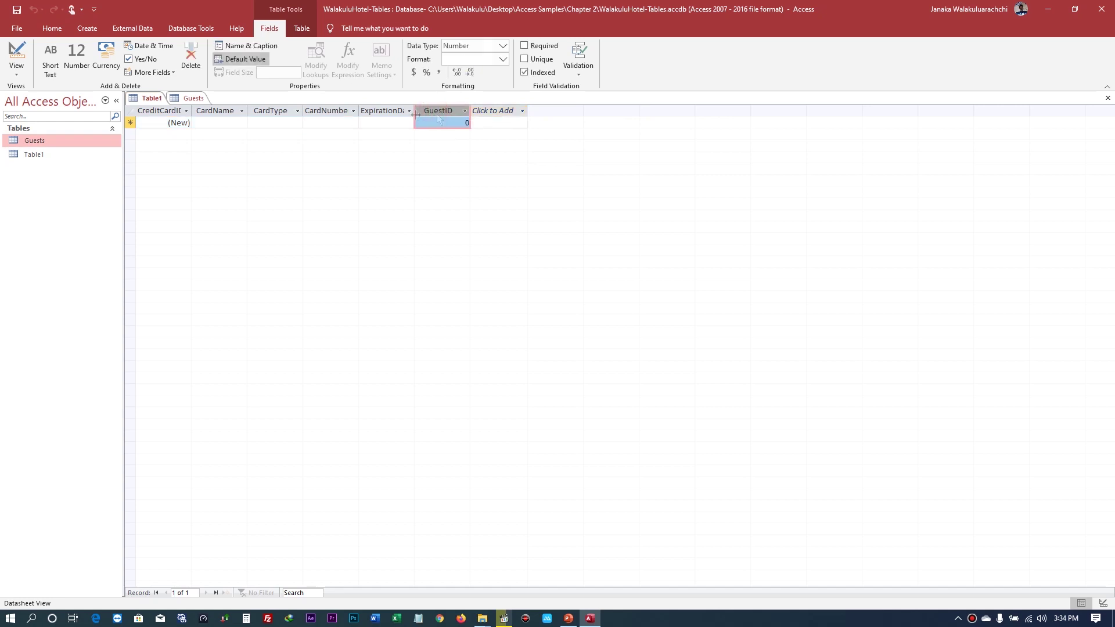
pyautogui.moveTo(441, 112); pyautogui.dragTo(234, 116)
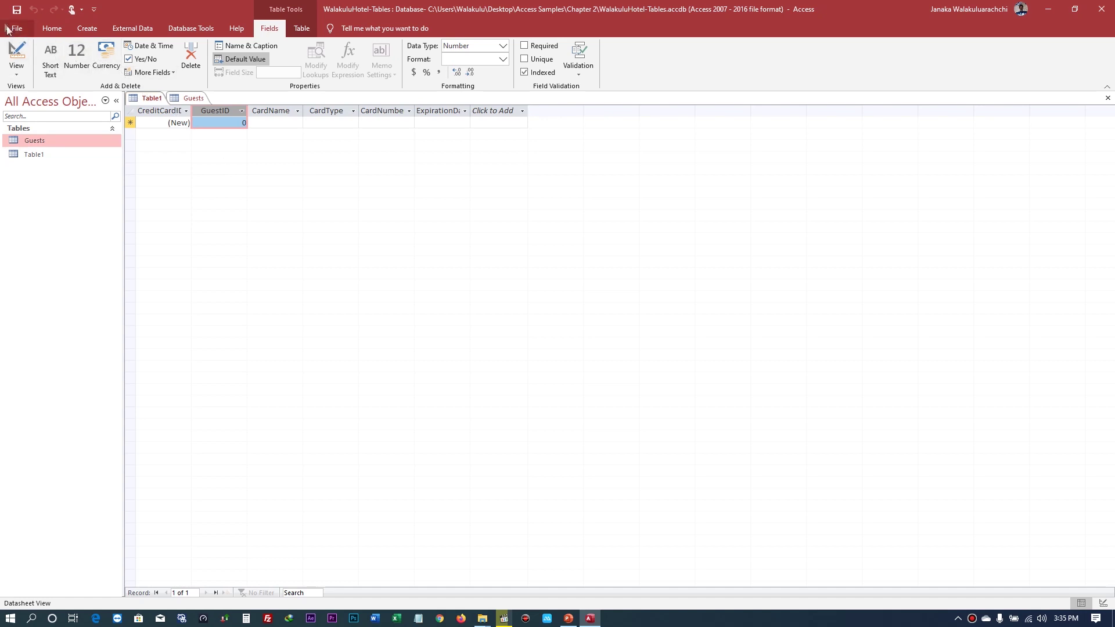
# - Save Table1 under the table name GuestCreditCards
pyautogui.click(16, 10)
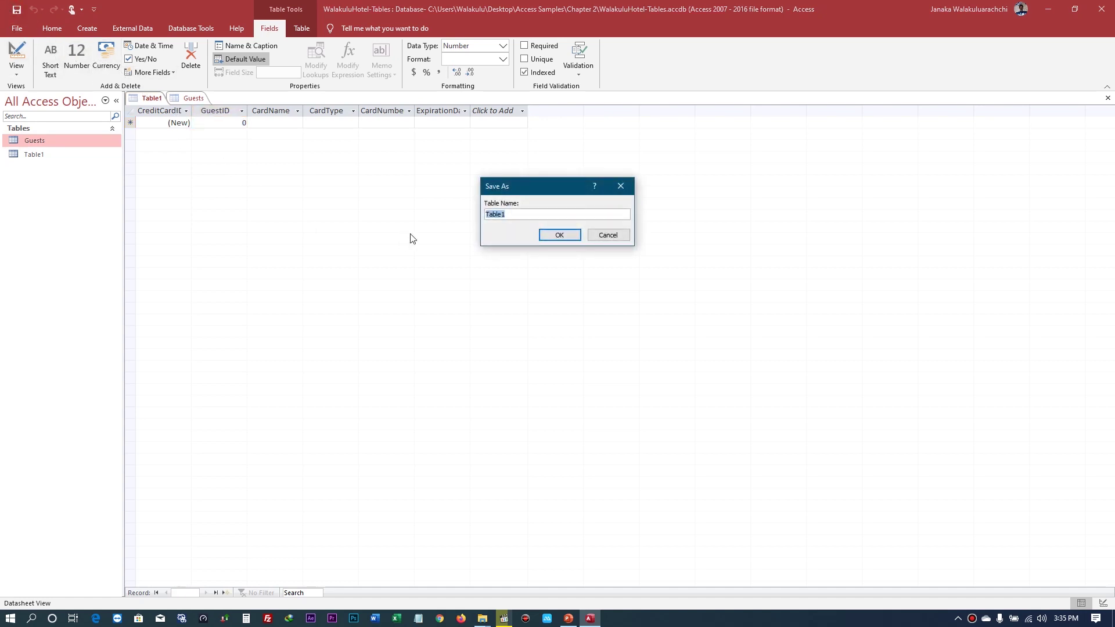
pyautogui.write('Guest')
pyautogui.write('re')
pyautogui.write('ditCards')
pyautogui.click(557, 235)
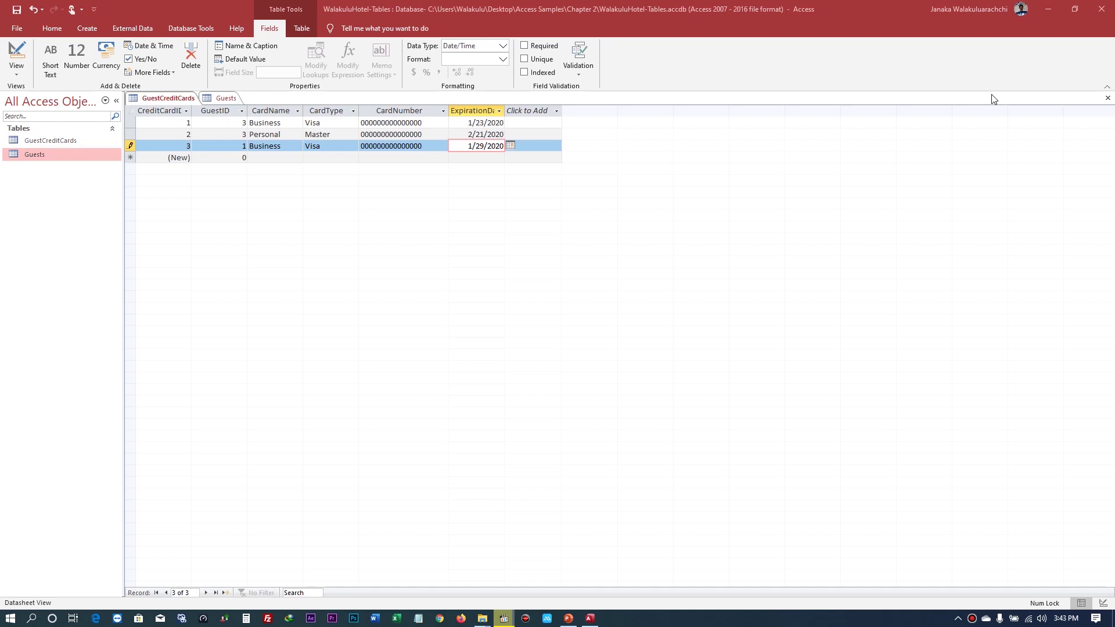
# - Bring the Guests table back to the front
pyautogui.click(228, 100)
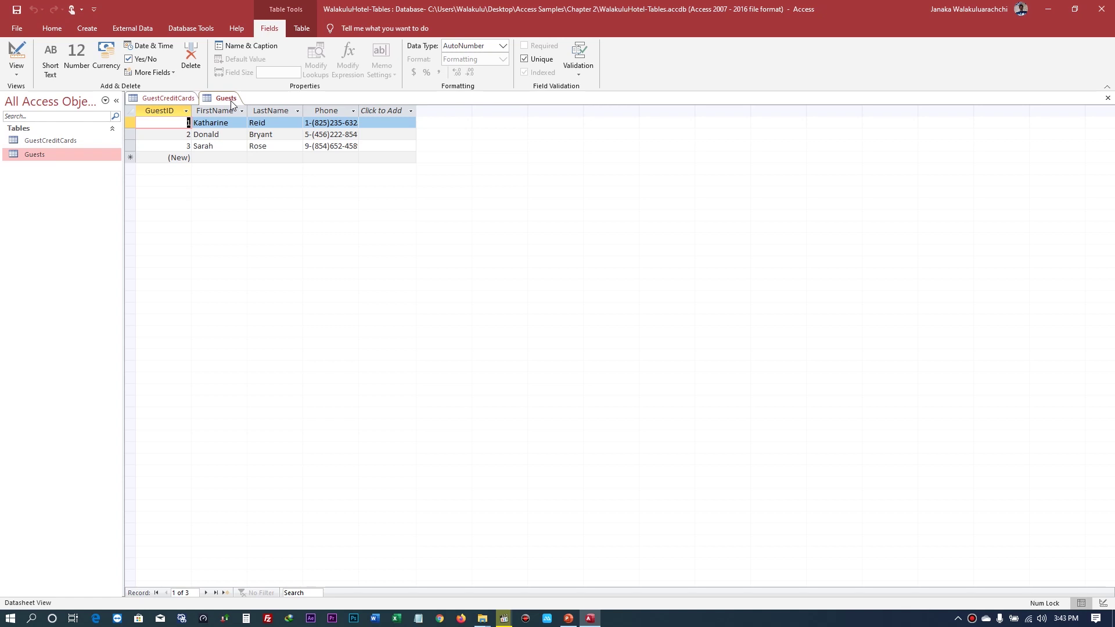
# - Close the Guests table, cancelling the prompt so GuestCreditCards stays open
pyautogui.click(1108, 99)
pyautogui.click(1107, 99)
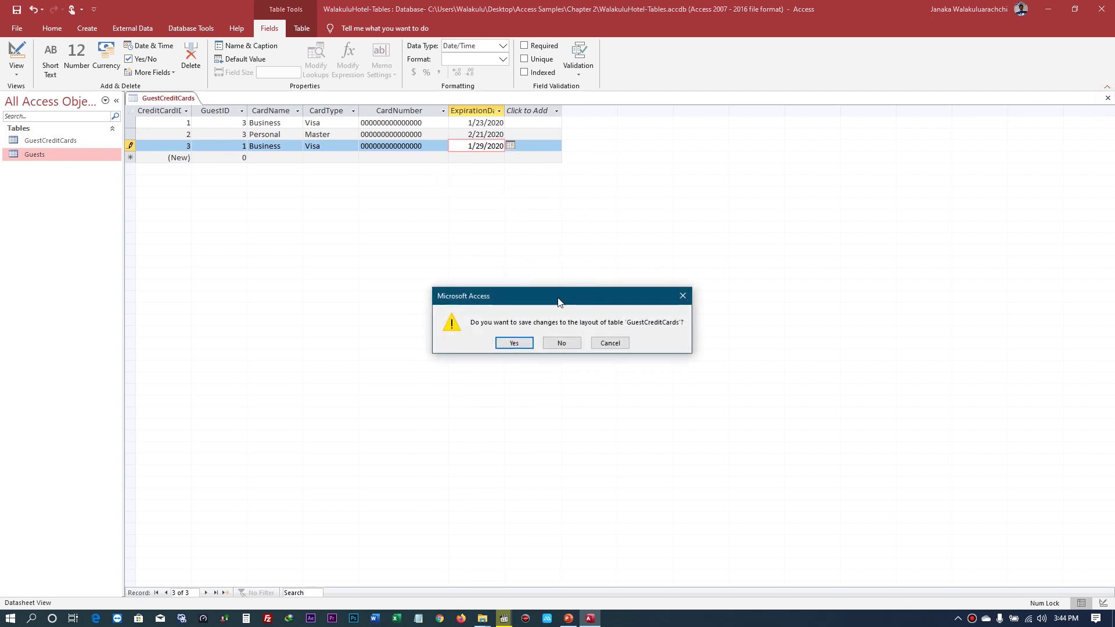
pyautogui.click(613, 344)
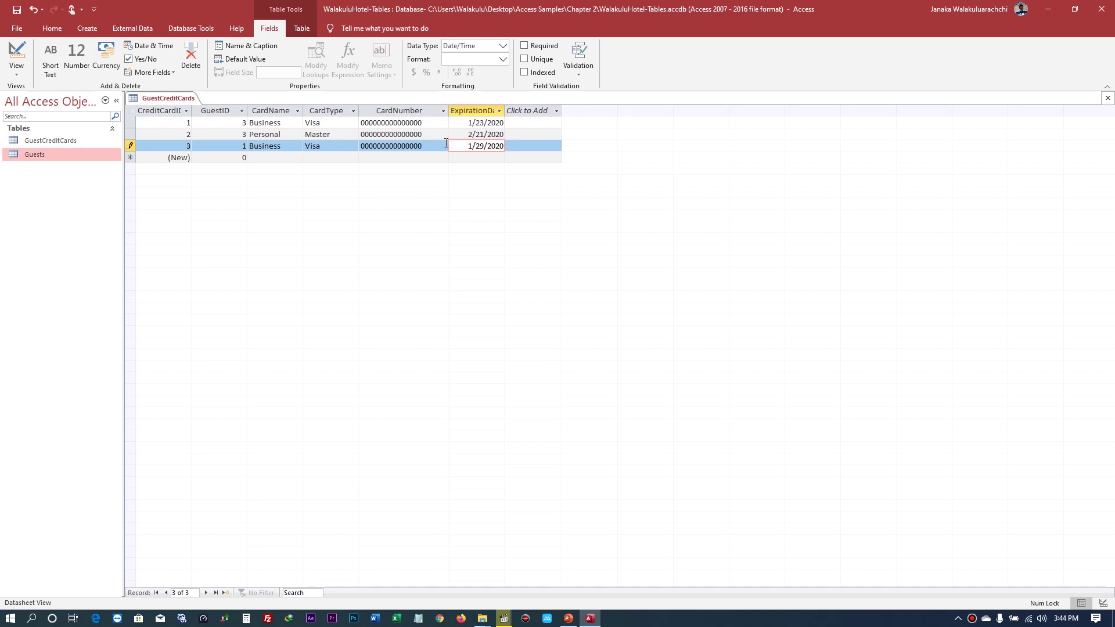
# - Save the third credit-card record and close the GuestCreditCards table
pyautogui.click(16, 9)
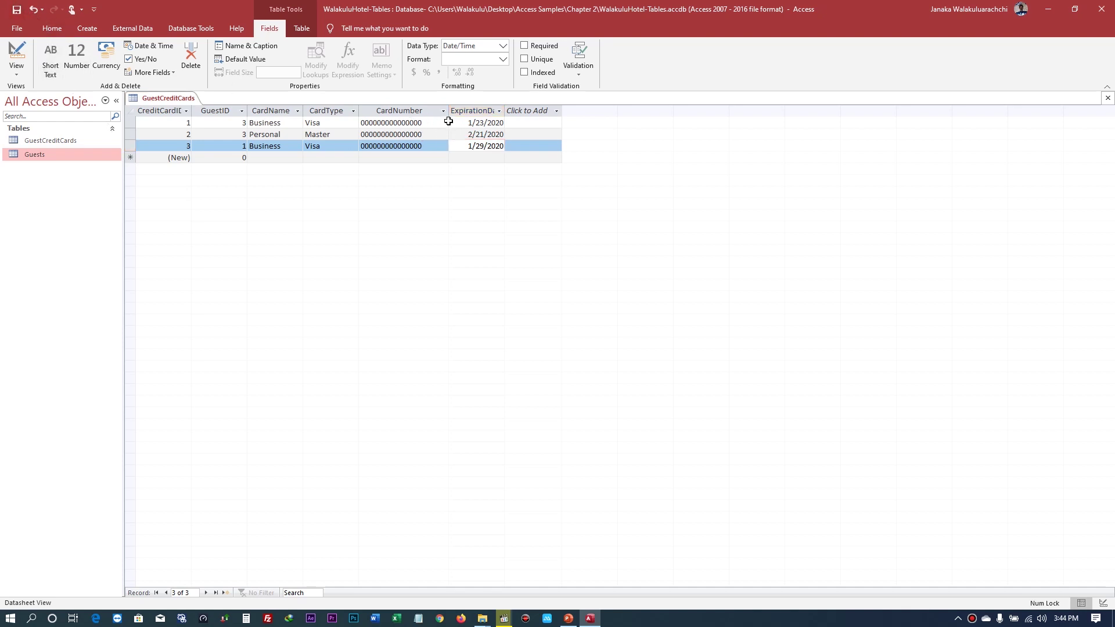
pyautogui.click(1107, 99)
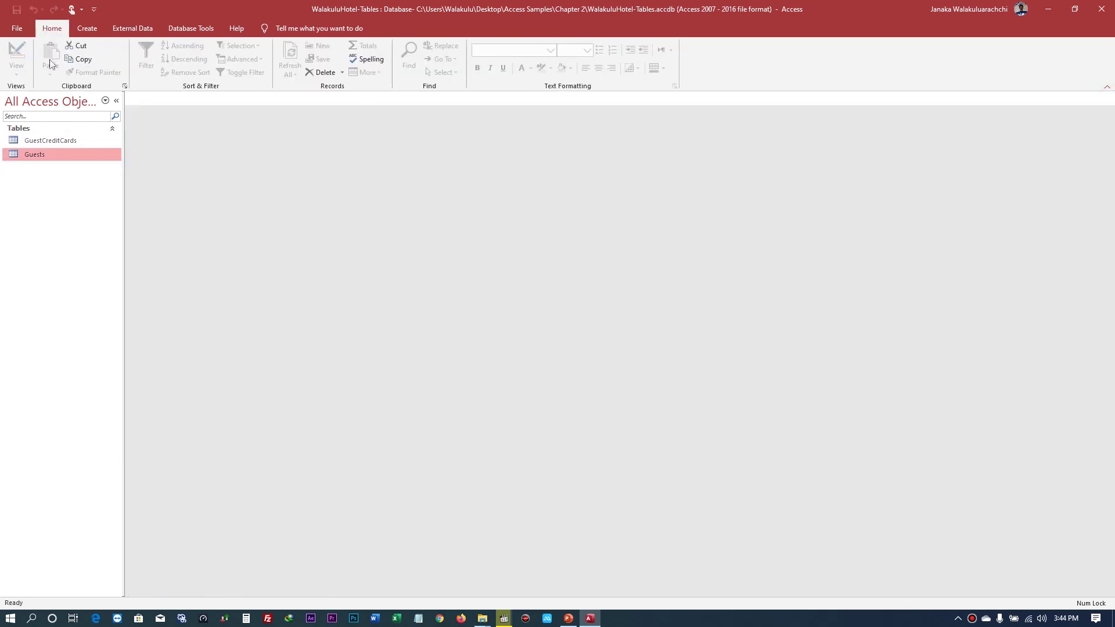
pyautogui.click(251, 198)
# - Delete the Guests table from the Navigation Pane, confirming the deletion
pyautogui.rightClick(44, 159)
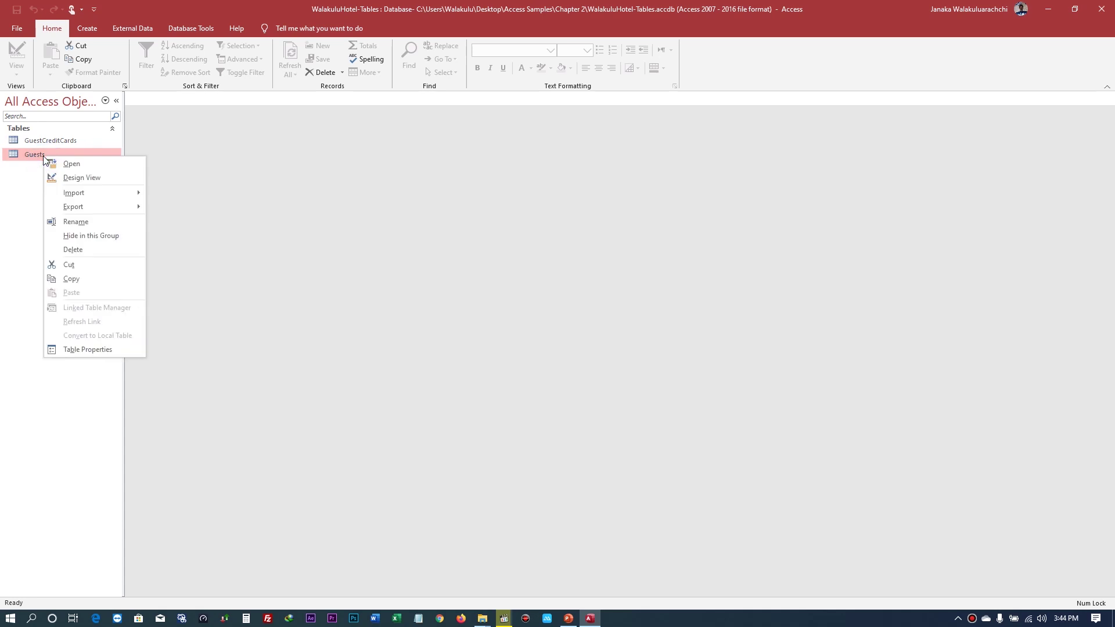
pyautogui.click(73, 250)
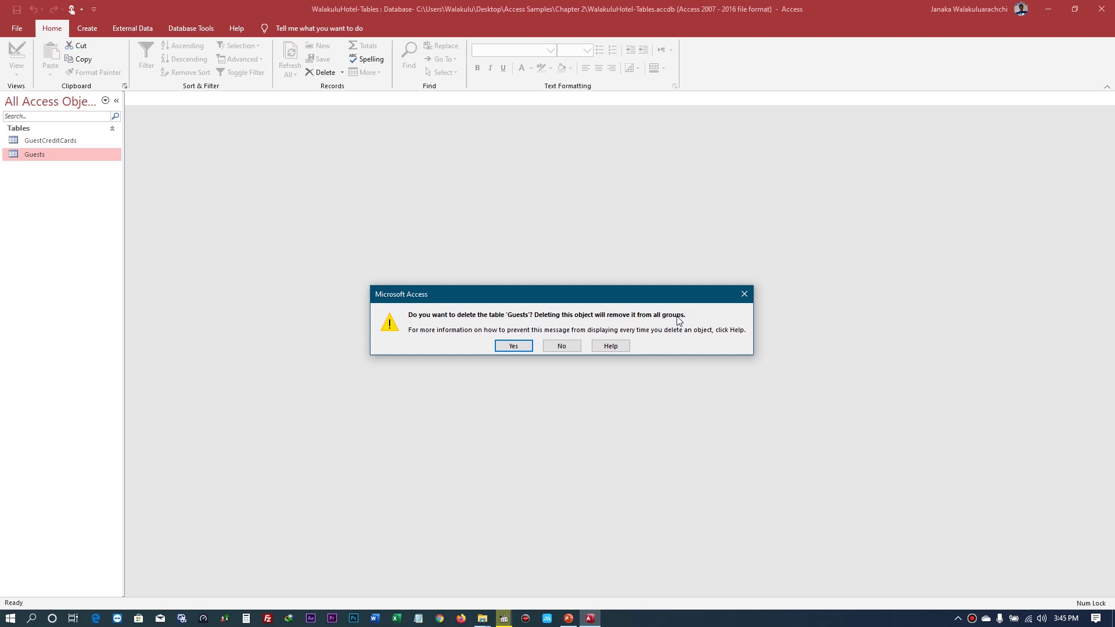
pyautogui.click(512, 346)
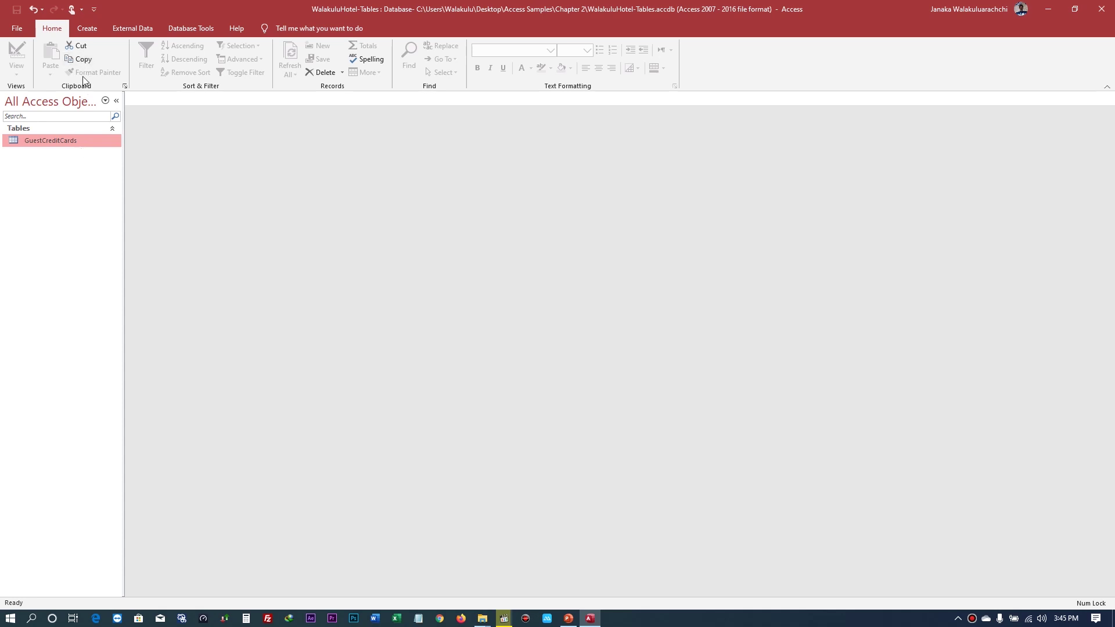
# - Start an Excel import via External Data > New Data Source > From File > Excel
pyautogui.click(146, 30)
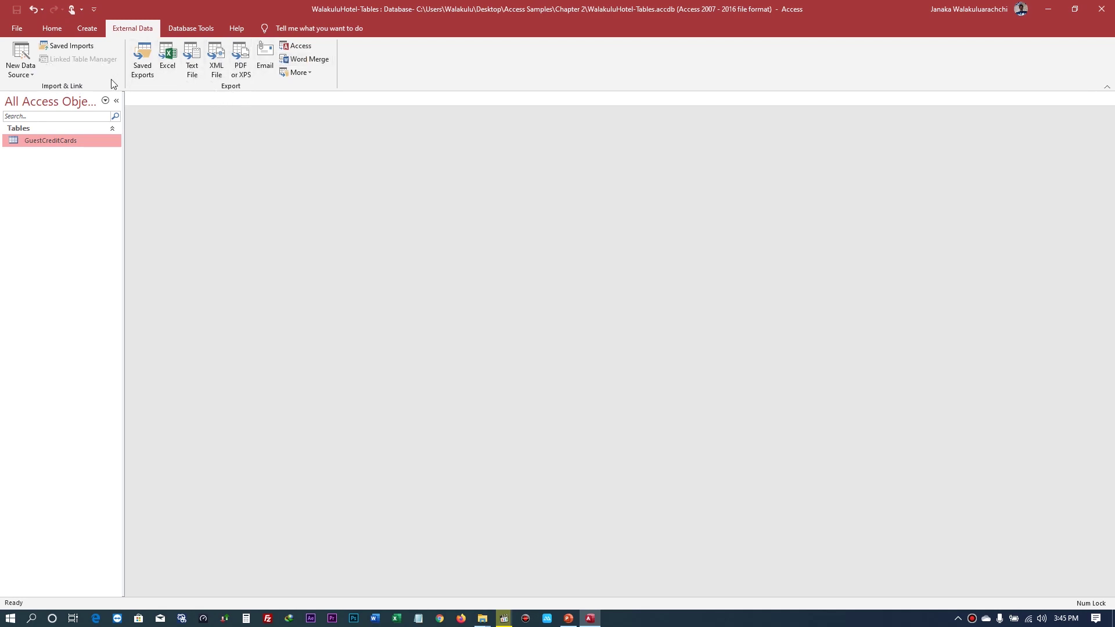
pyautogui.click(32, 77)
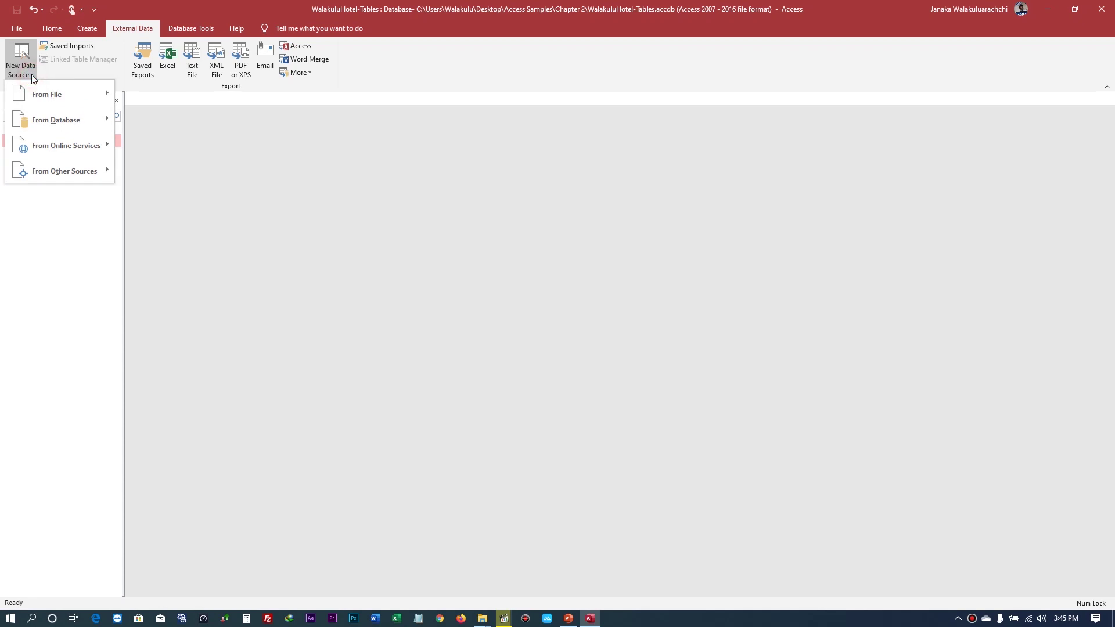
pyautogui.moveTo(100, 98)
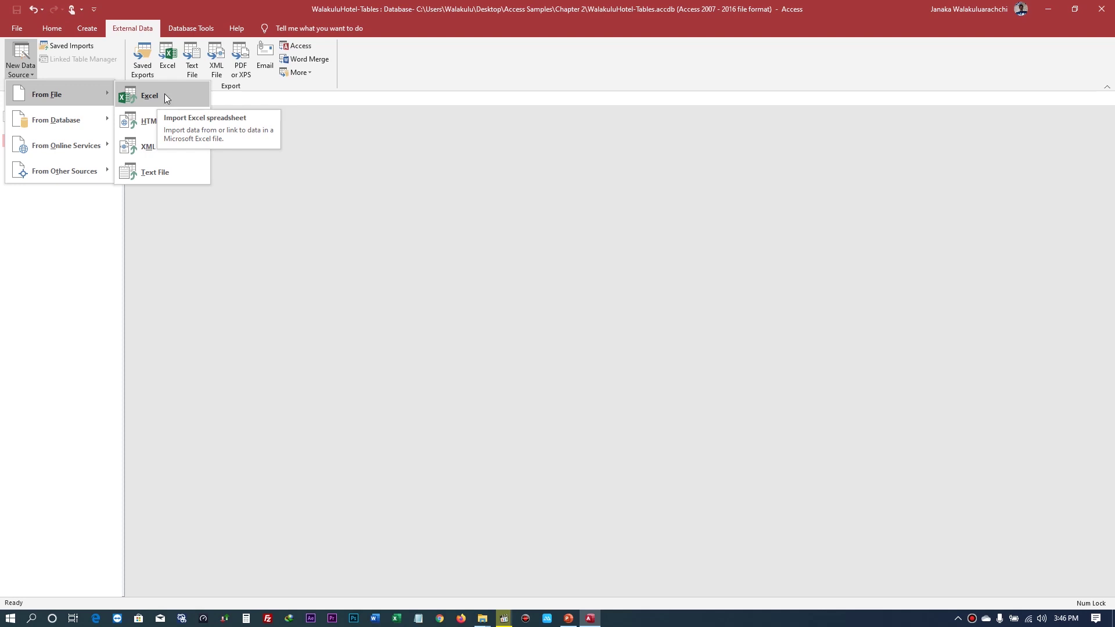
pyautogui.click(165, 94)
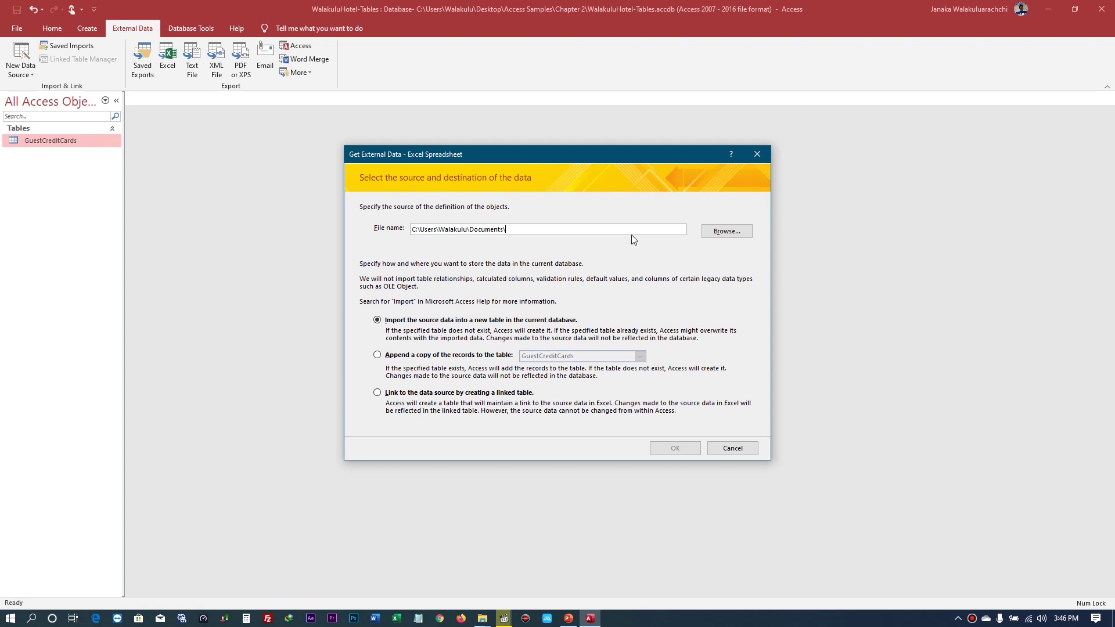
# - Pick Guests.xlsx from Desktop > Access Samples > Chapter 2 as the source file
pyautogui.click(727, 231)
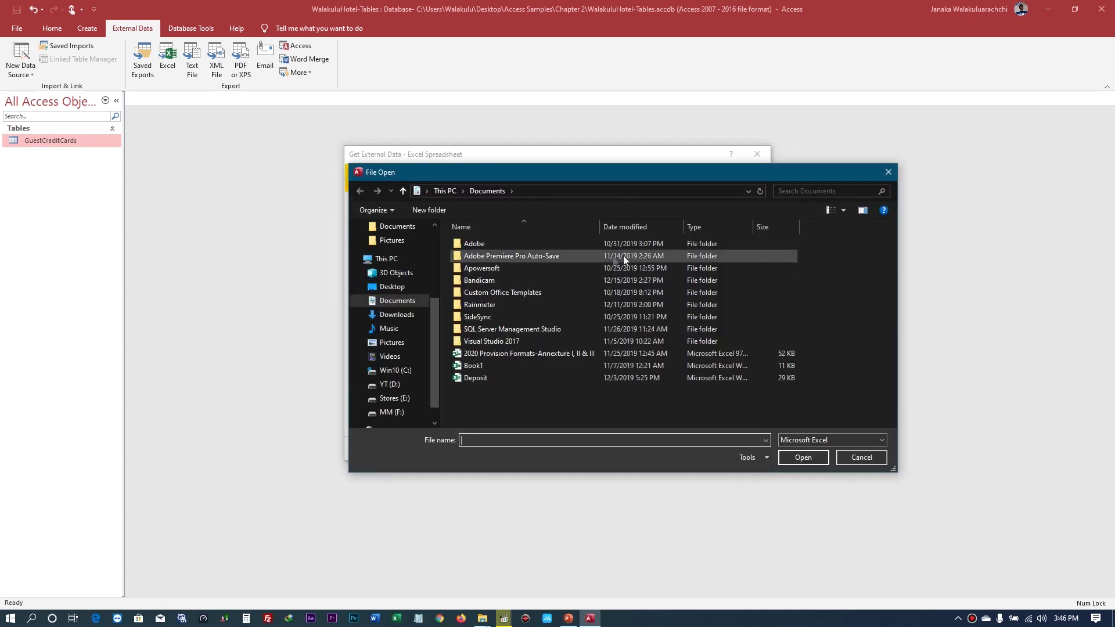
pyautogui.click(390, 288)
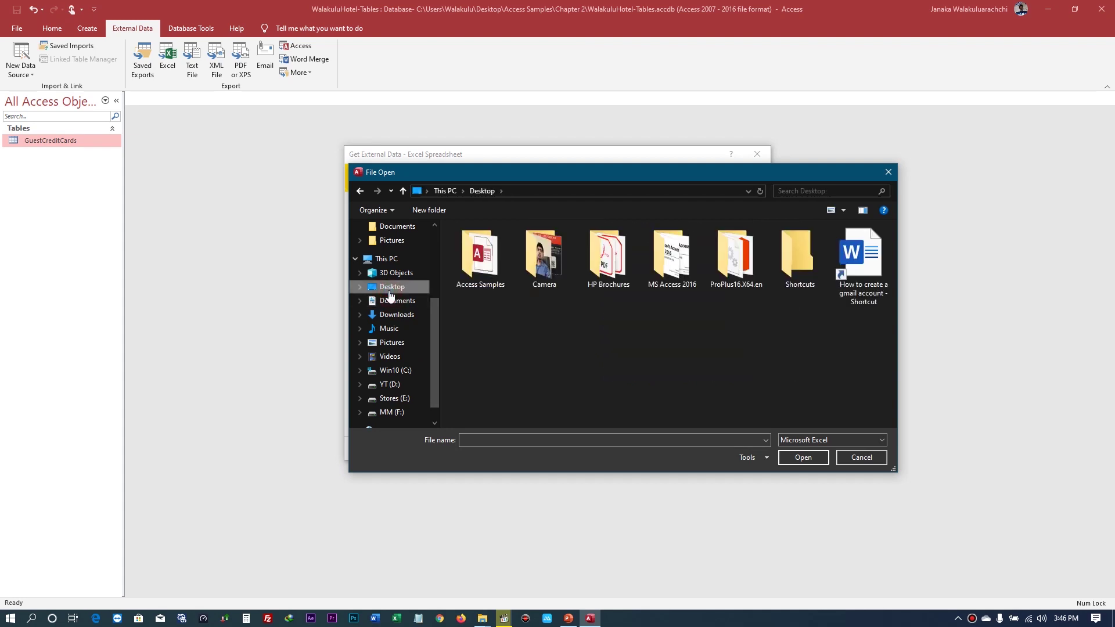
pyautogui.doubleClick(471, 265)
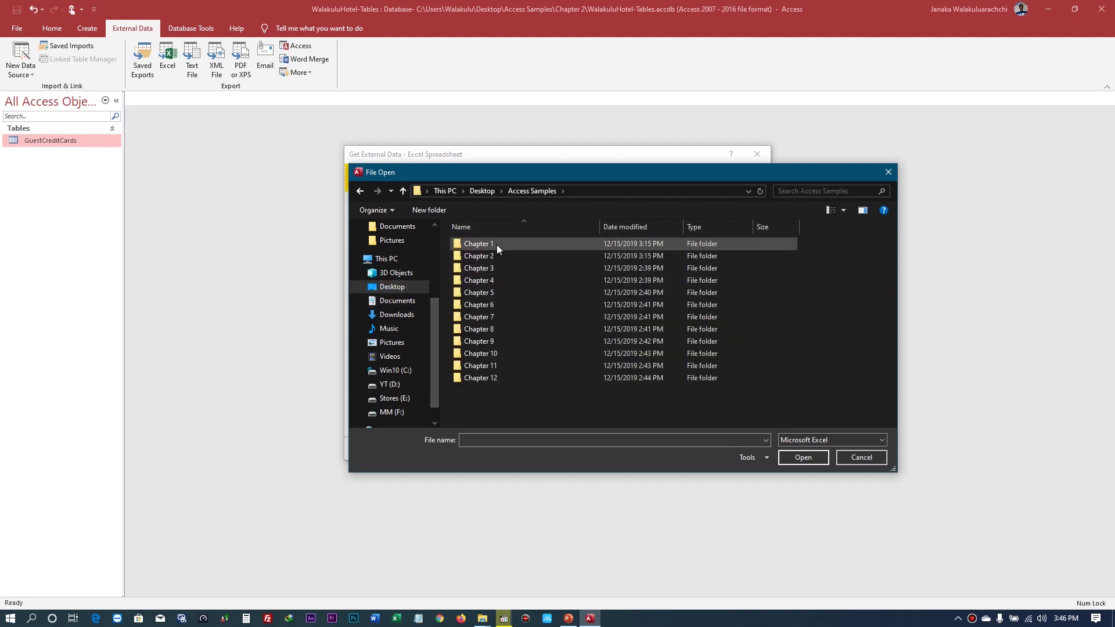
pyautogui.doubleClick(485, 256)
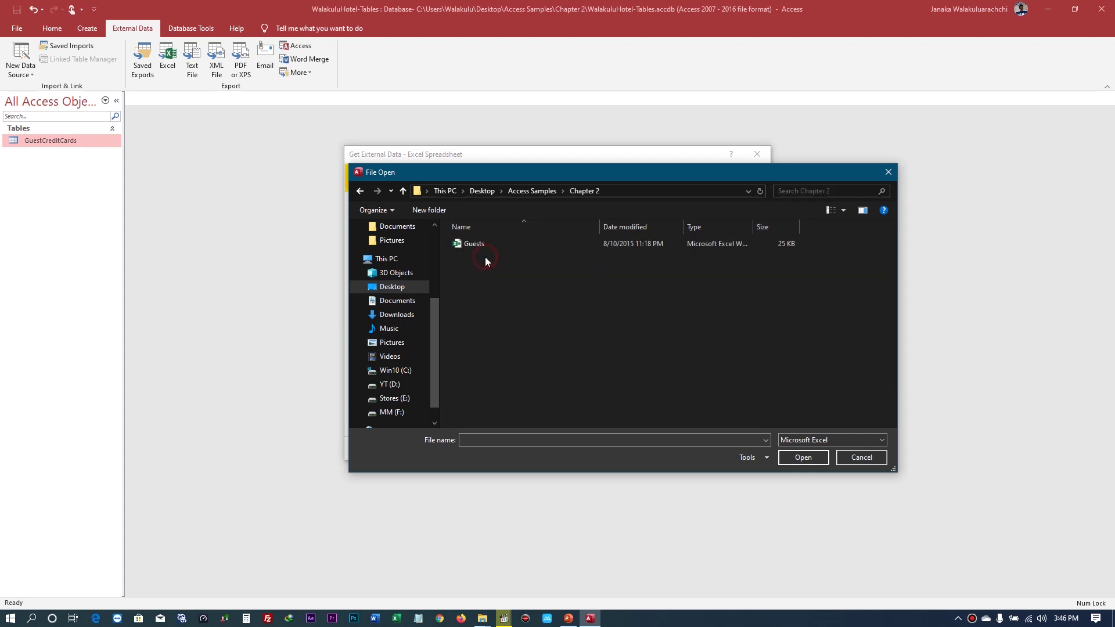
pyautogui.click(469, 245)
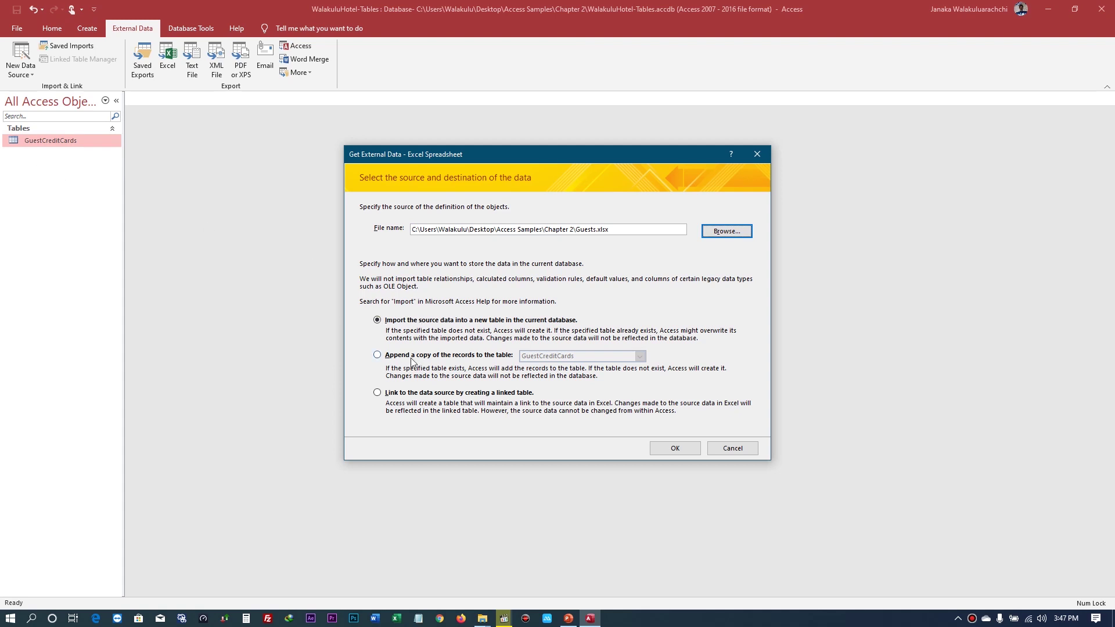
# - Choose to import Guests.xlsx into a new table in the current database and continue
pyautogui.click(377, 357)
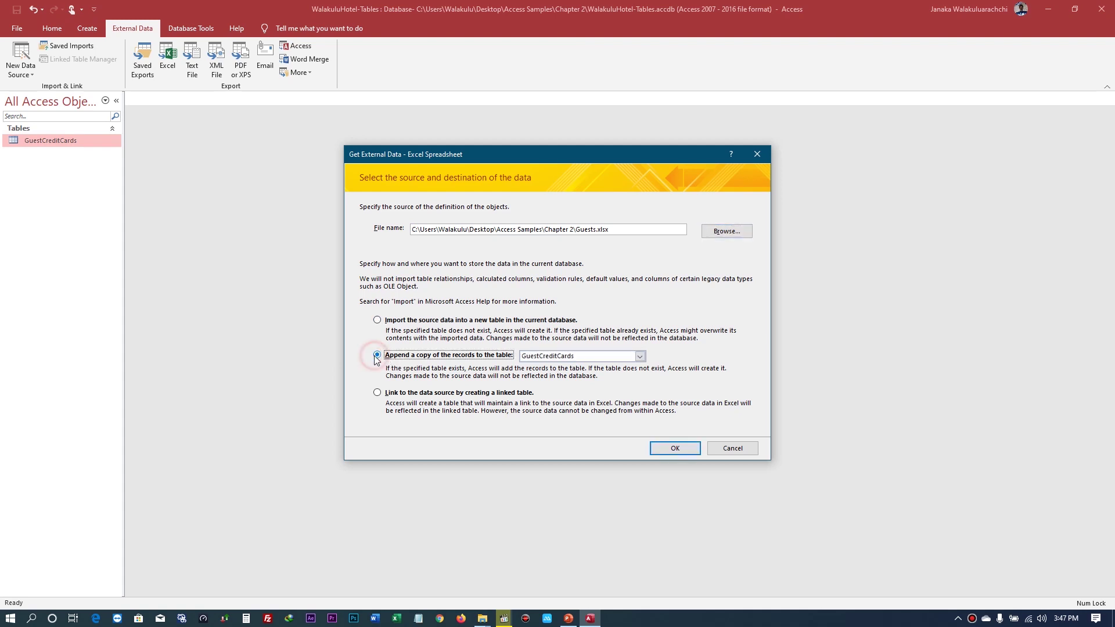
pyautogui.click(639, 357)
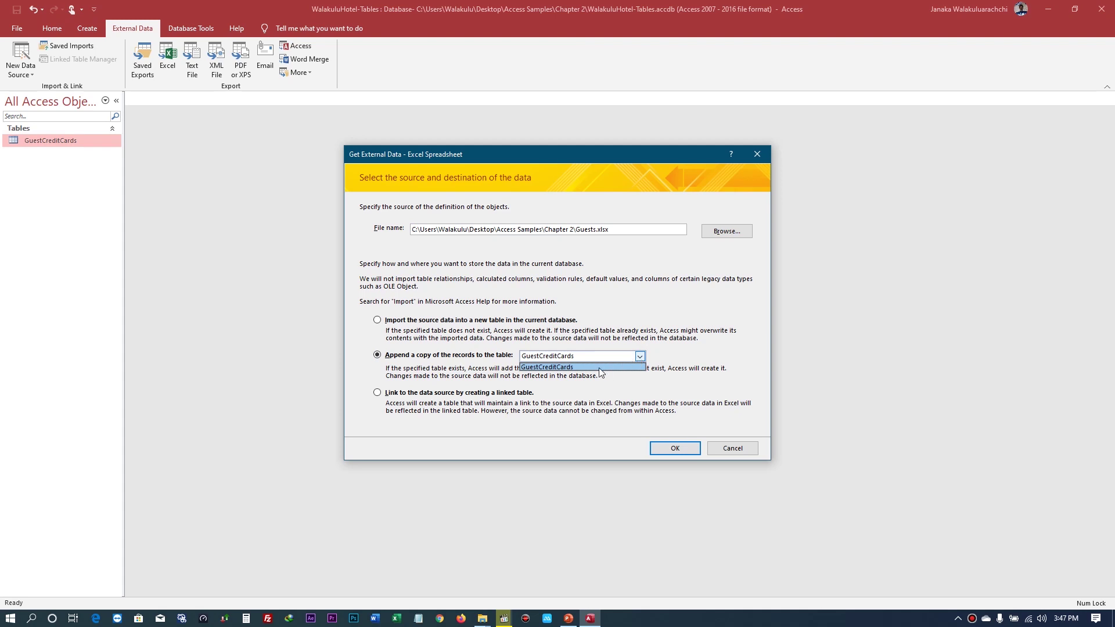
pyautogui.click(380, 400)
pyautogui.click(377, 393)
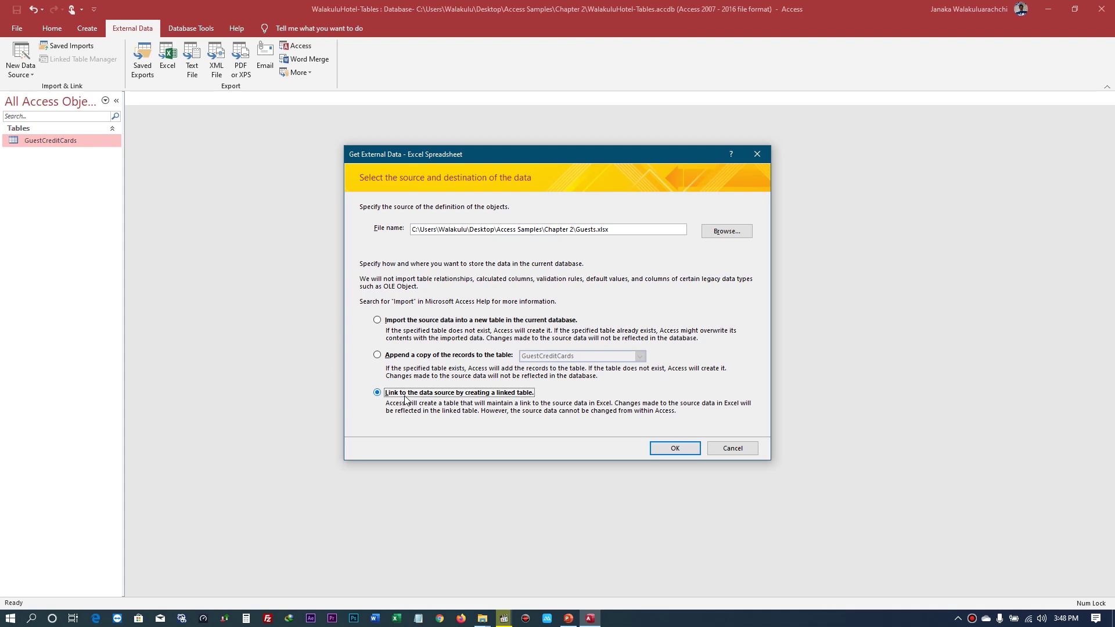
pyautogui.click(394, 323)
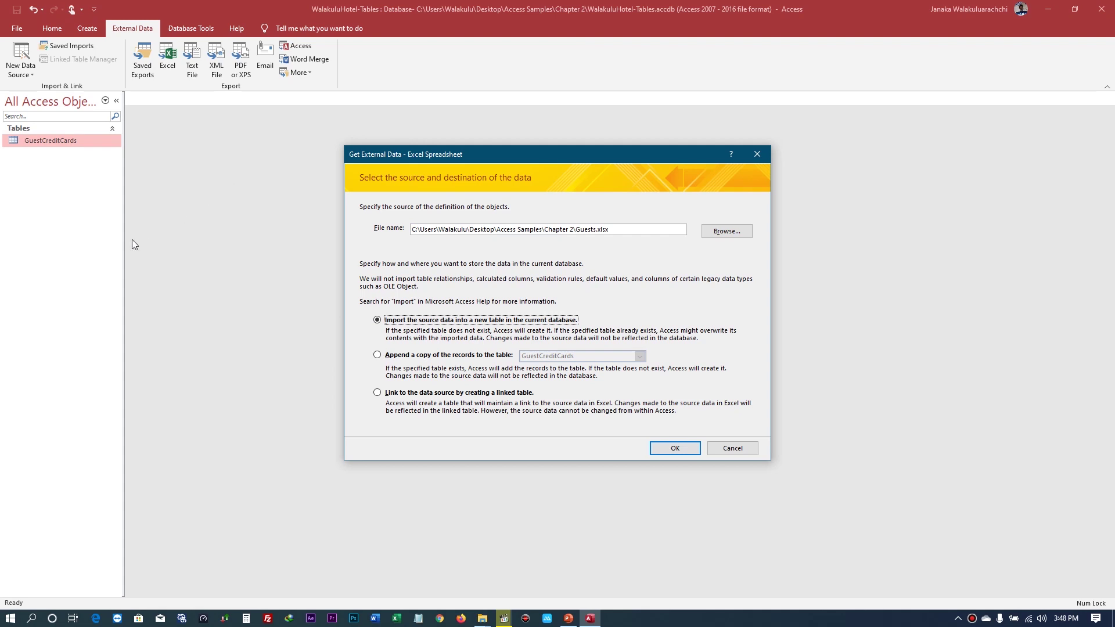
pyautogui.click(668, 450)
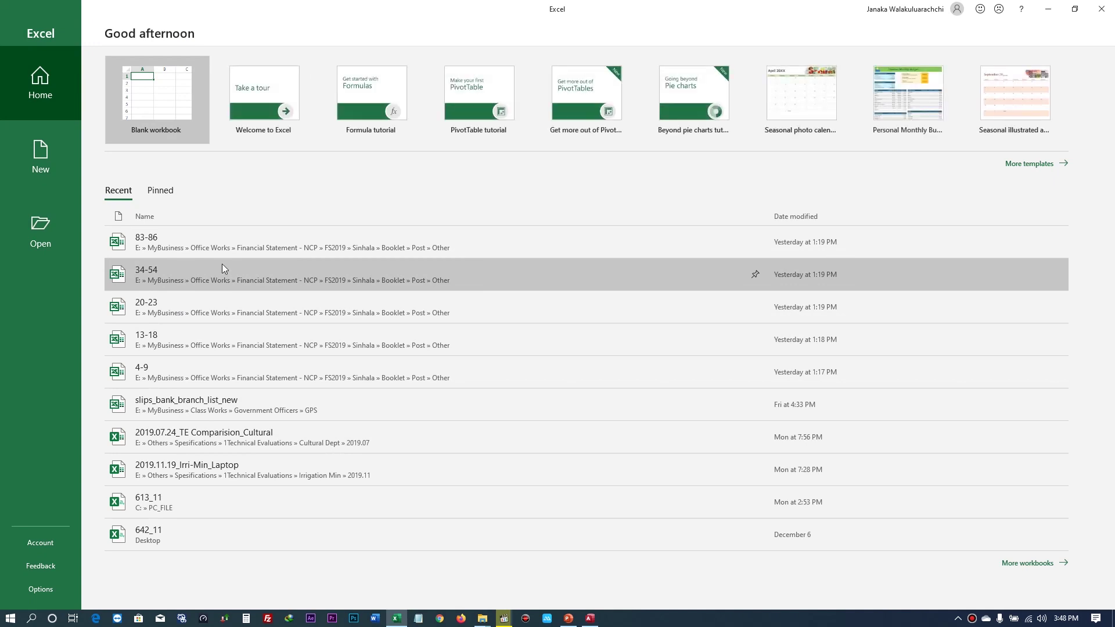
# - Create a blank Excel workbook and add two worksheets, Sheet2 and Sheet3
pyautogui.press('Escape')
pyautogui.click(120, 589)
pyautogui.click(154, 588)
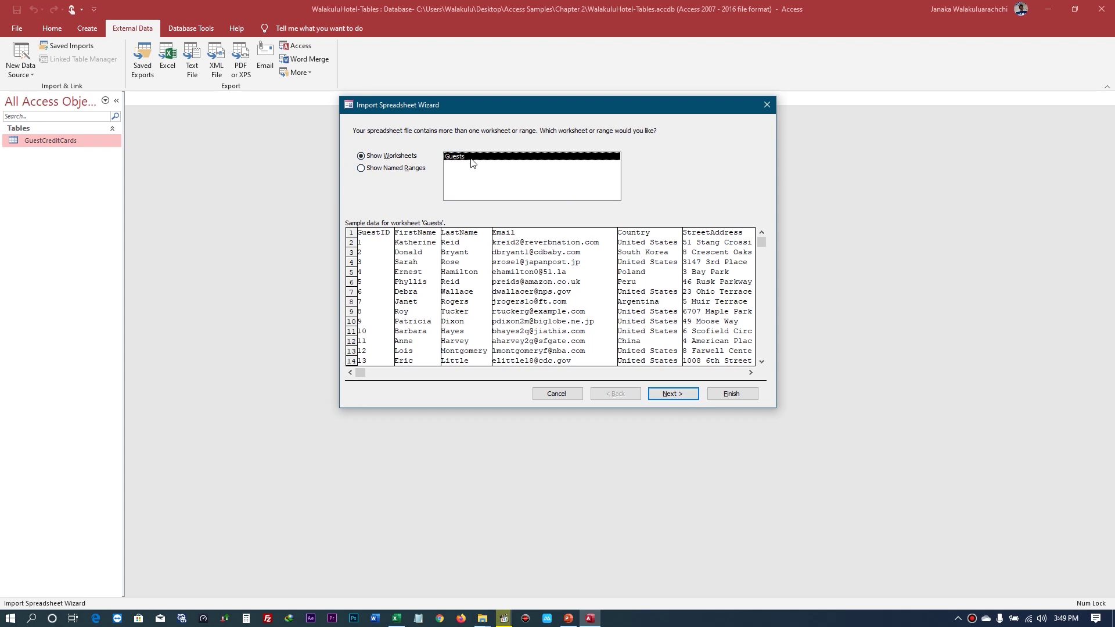
# - Check named ranges, return to the worksheet list with Guests selected, and continue
pyautogui.click(362, 169)
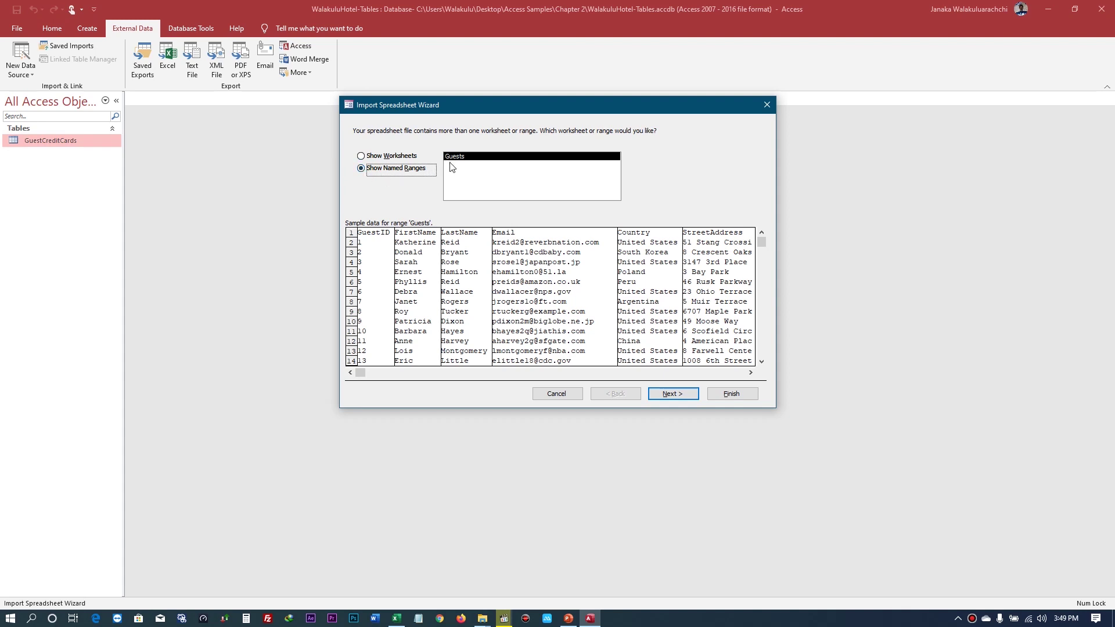
pyautogui.click(386, 156)
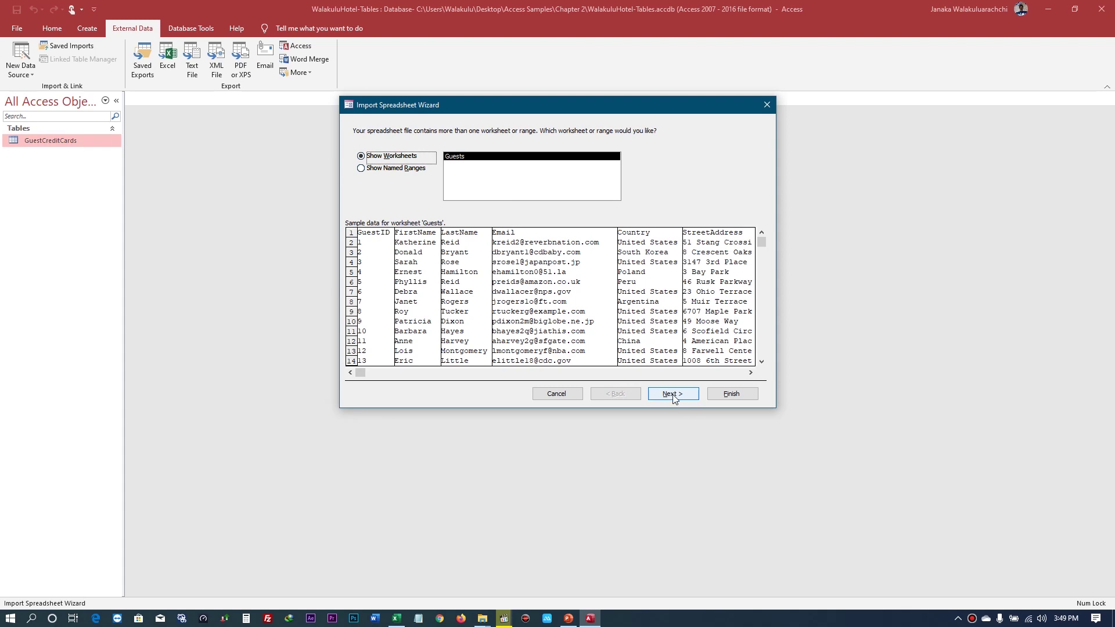
pyautogui.click(674, 397)
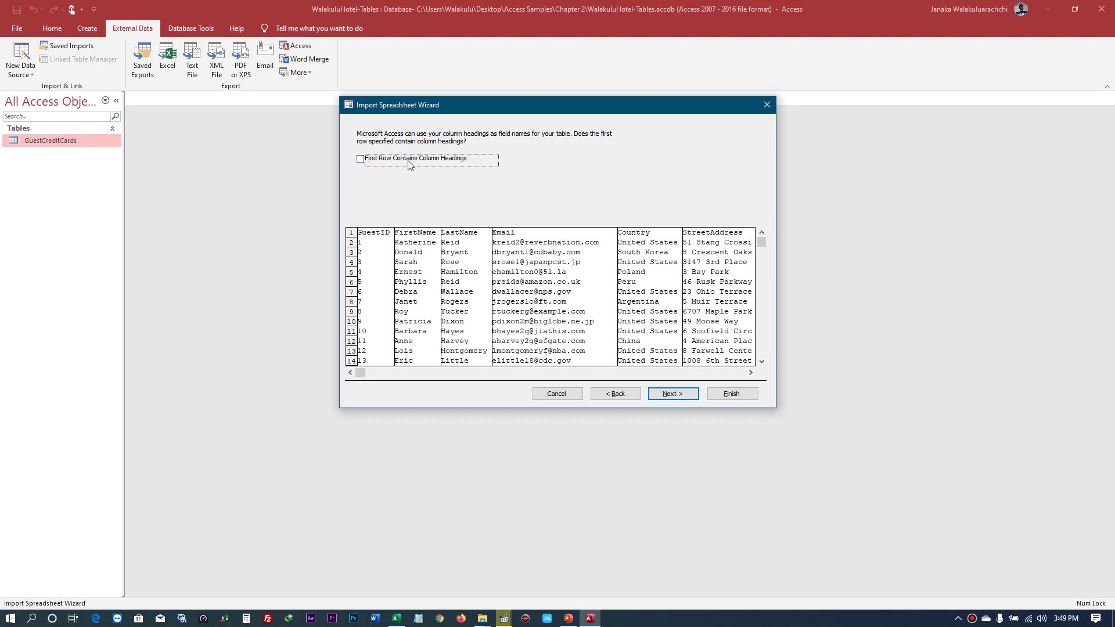
# - Use the first row as field names after comparing previews, then continue to field options
pyautogui.click(352, 233)
pyautogui.click(360, 159)
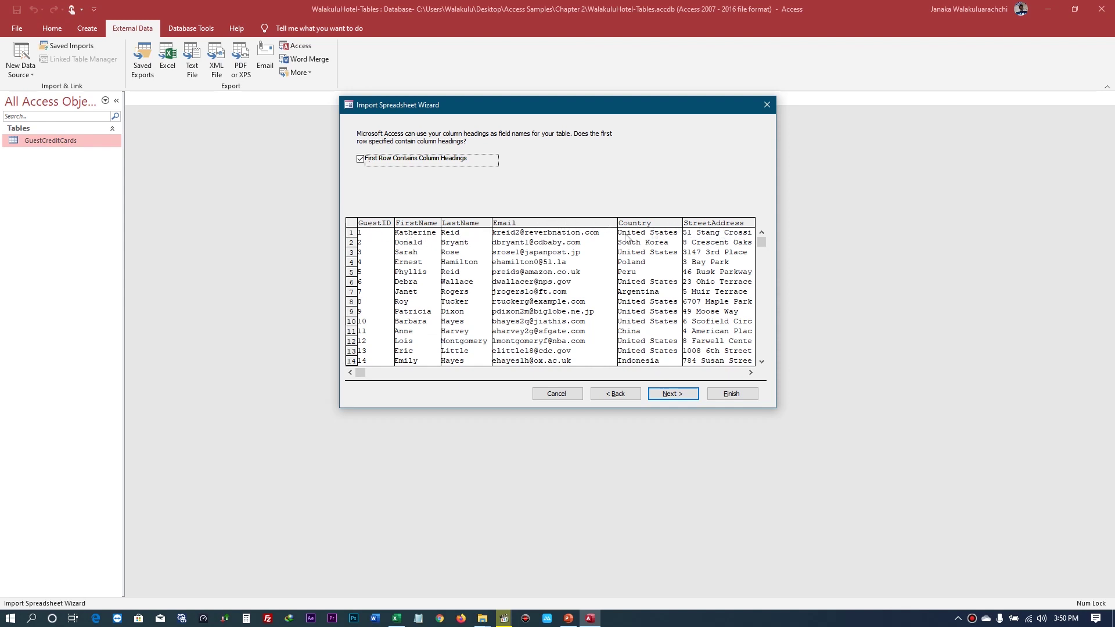
pyautogui.click(360, 159)
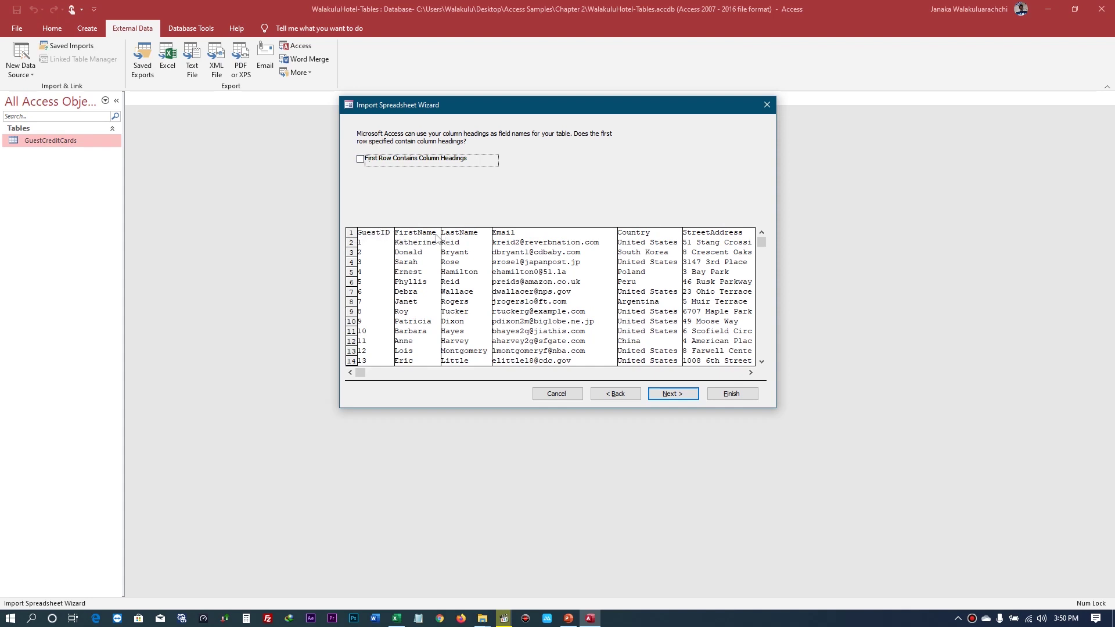
pyautogui.click(361, 159)
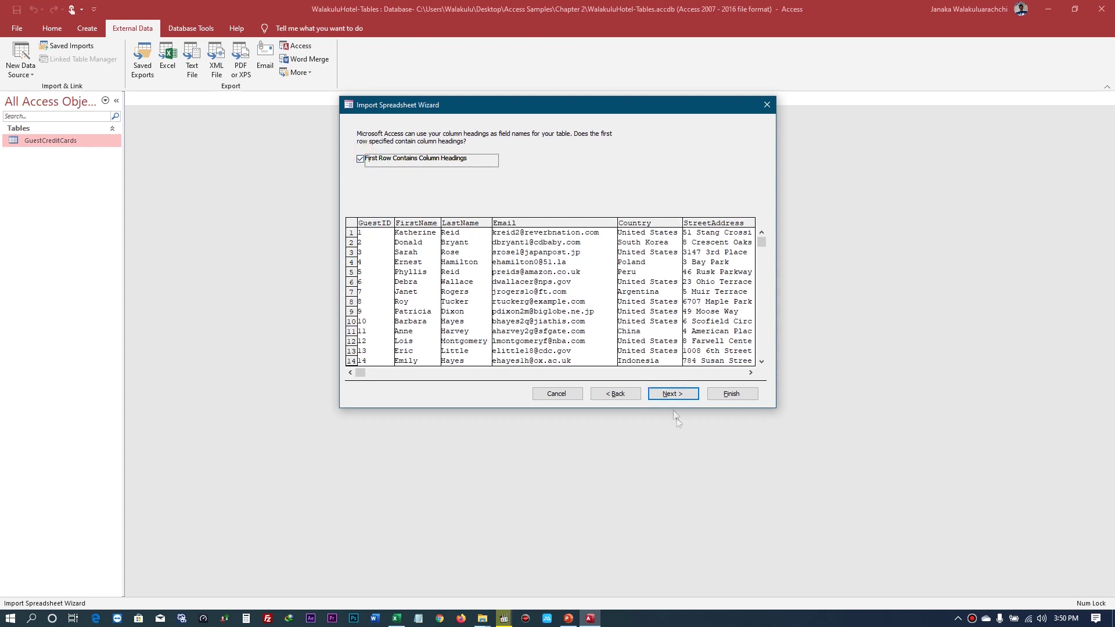
pyautogui.click(672, 394)
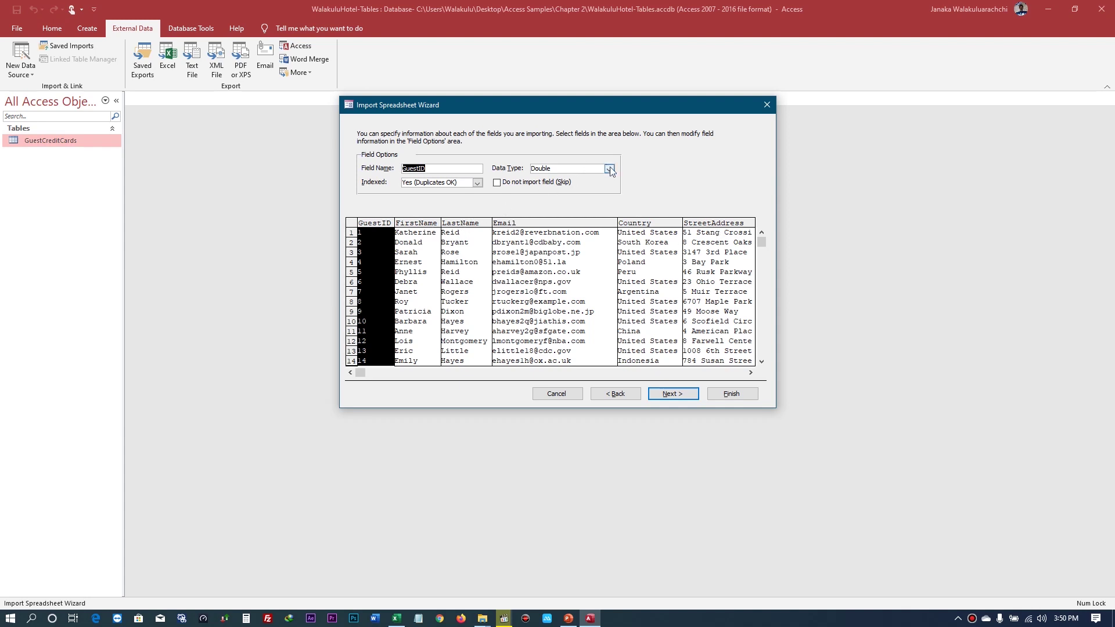
# - Review the field options of FirstName, LastName, Email, Country and StreetAddress
pyautogui.click(430, 226)
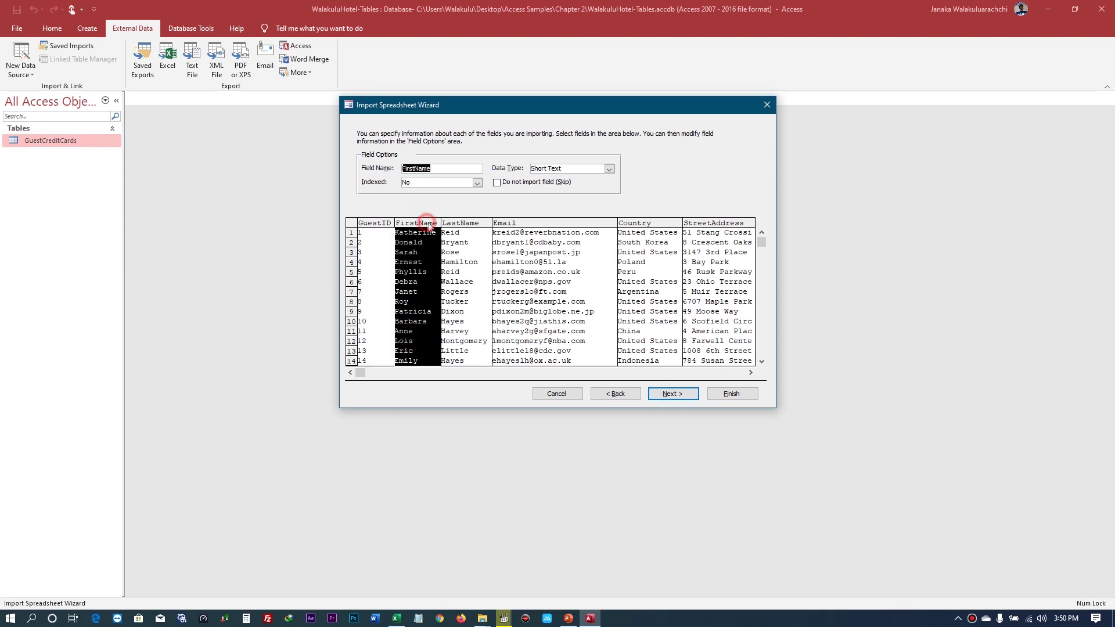
pyautogui.click(470, 224)
pyautogui.click(531, 224)
pyautogui.click(647, 231)
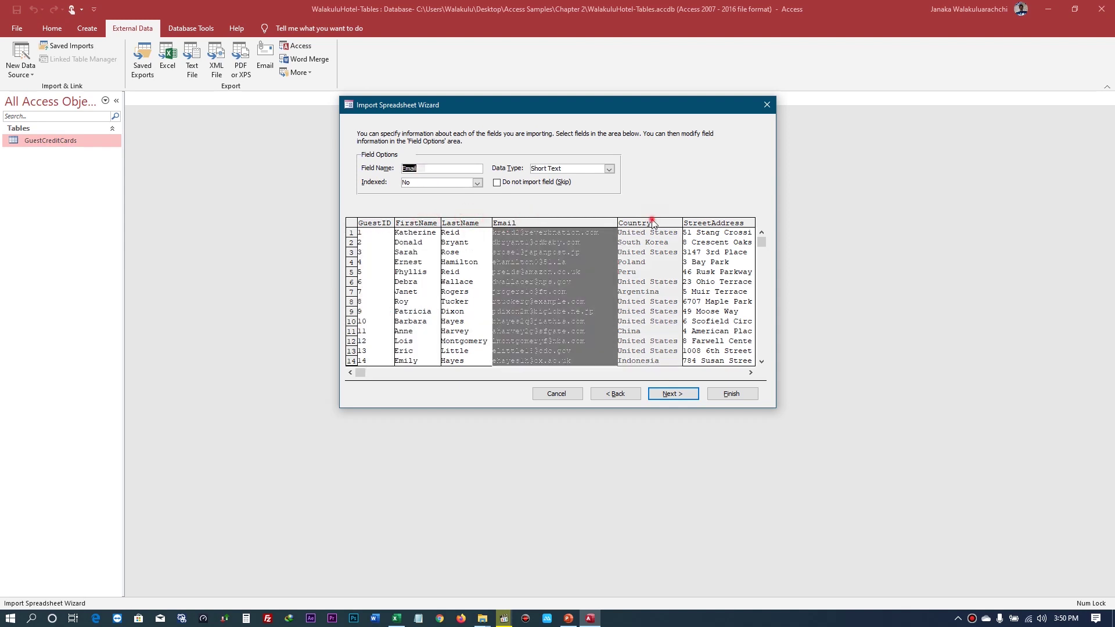
pyautogui.click(712, 227)
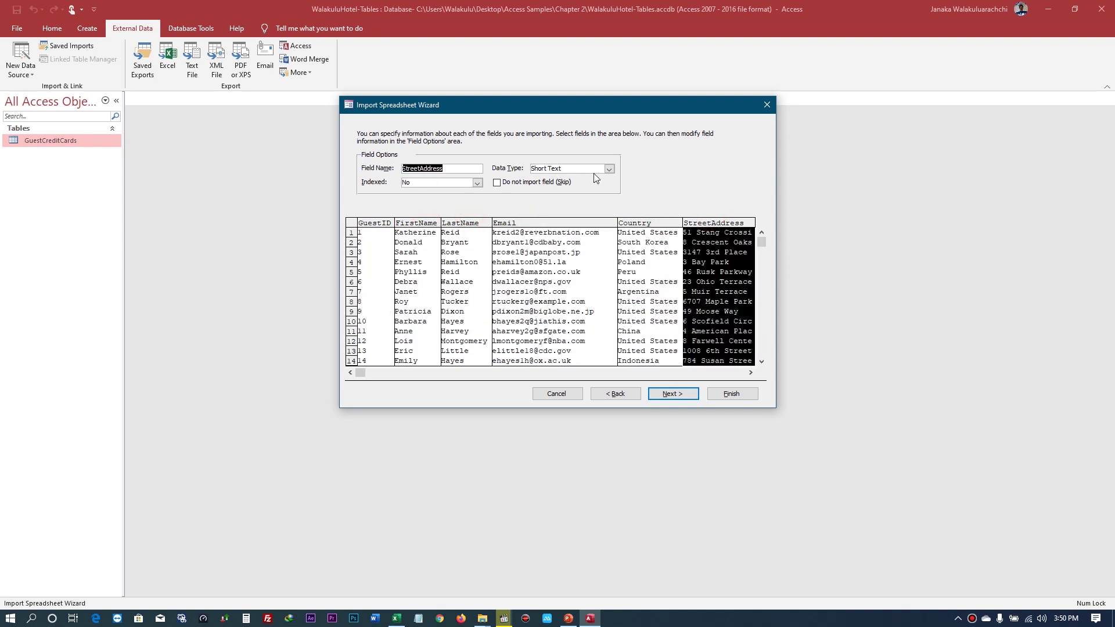
pyautogui.click(405, 225)
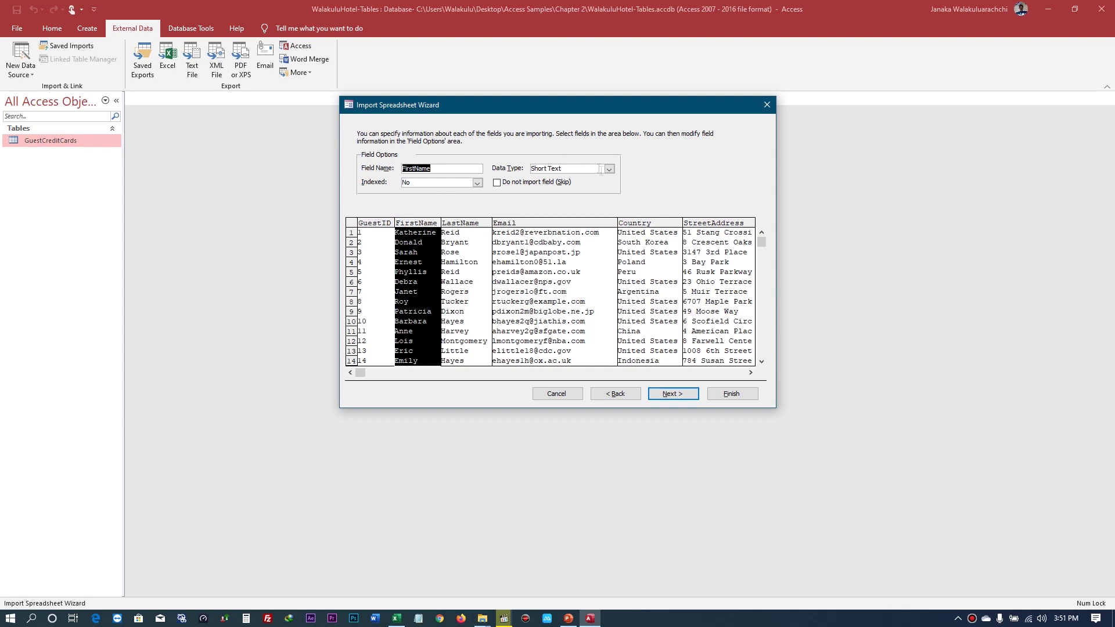
# - Recheck GuestID and the other columns, then mark GuestID as Do not import (Skip)
pyautogui.click(372, 224)
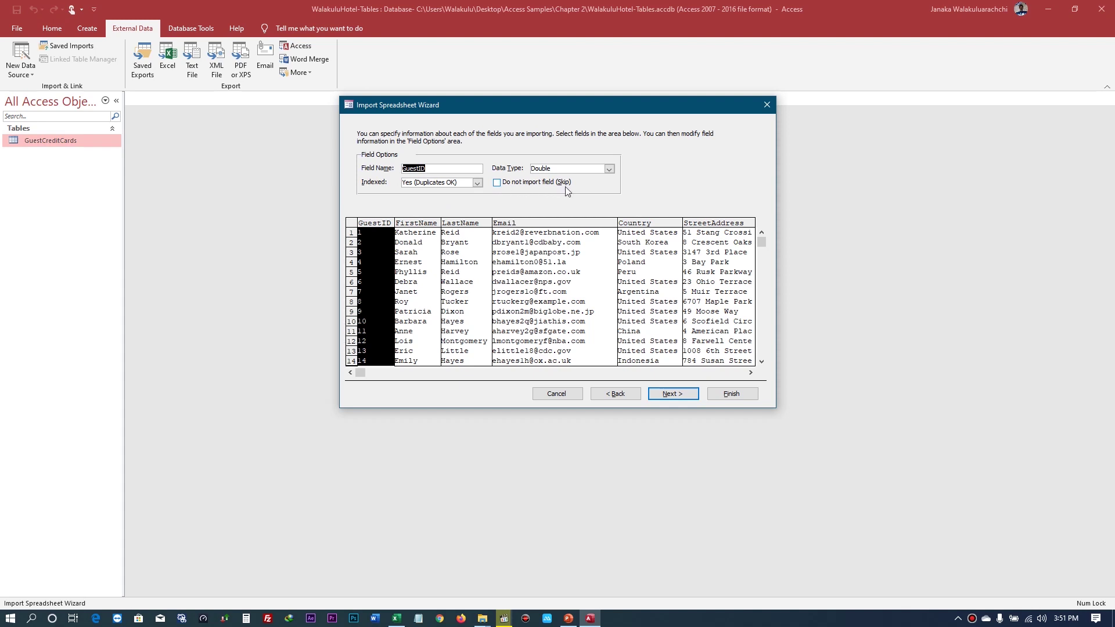
pyautogui.click(577, 222)
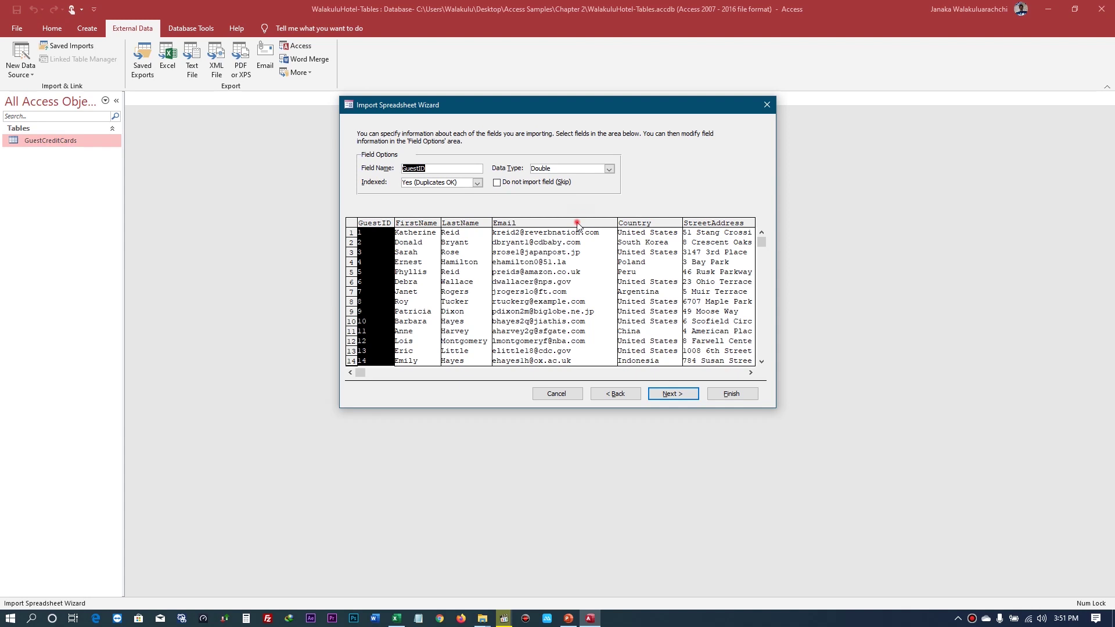
pyautogui.click(640, 222)
pyautogui.click(708, 224)
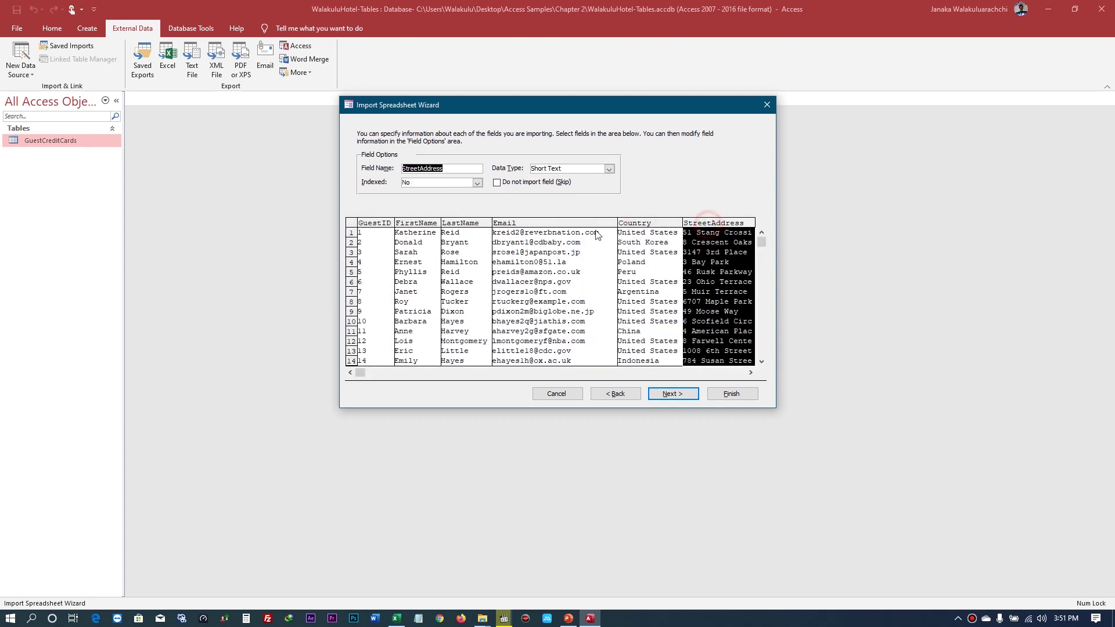
pyautogui.click(512, 222)
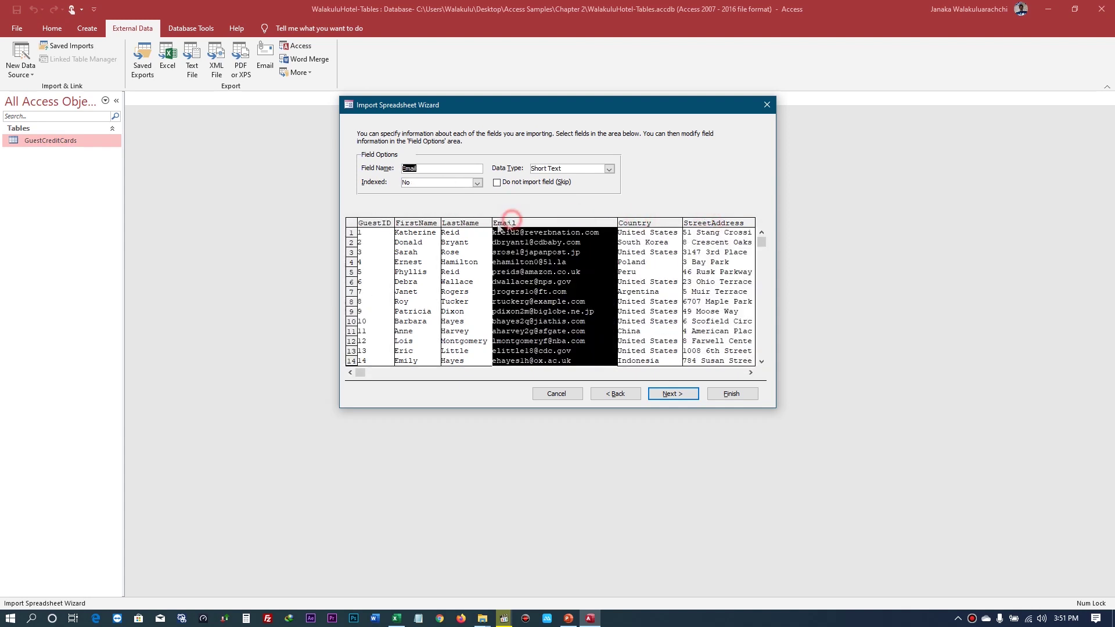
pyautogui.click(436, 228)
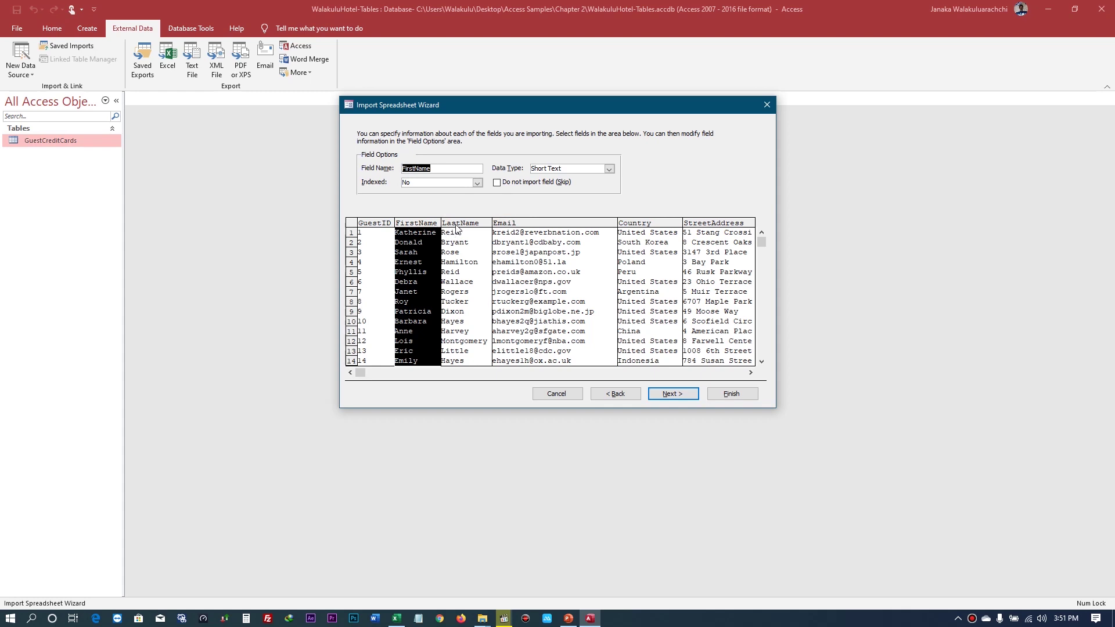
pyautogui.click(375, 225)
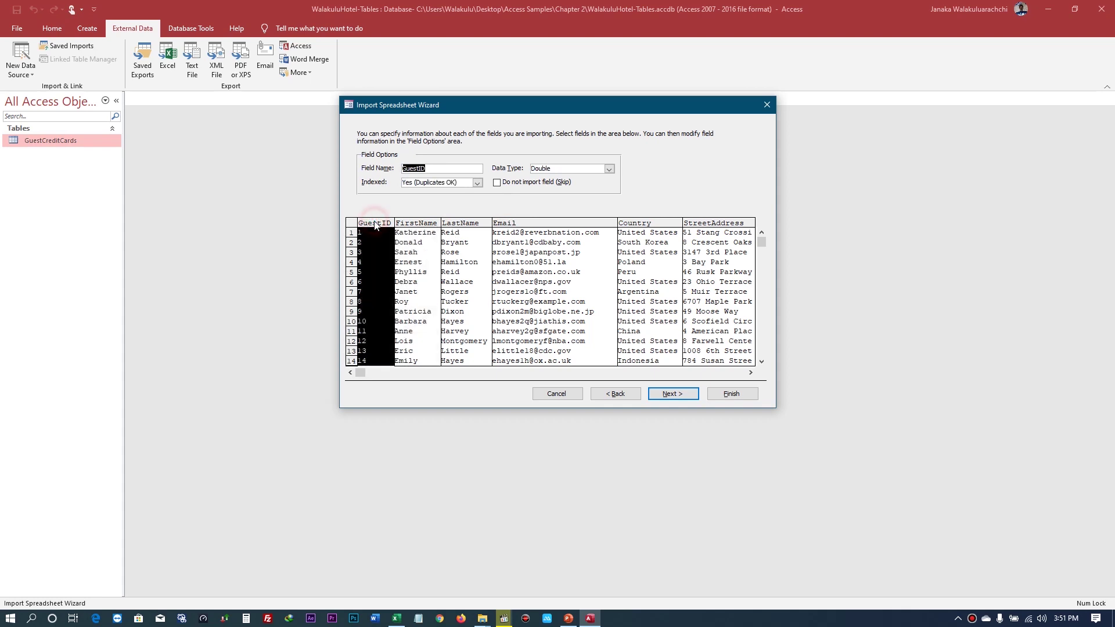
pyautogui.click(496, 184)
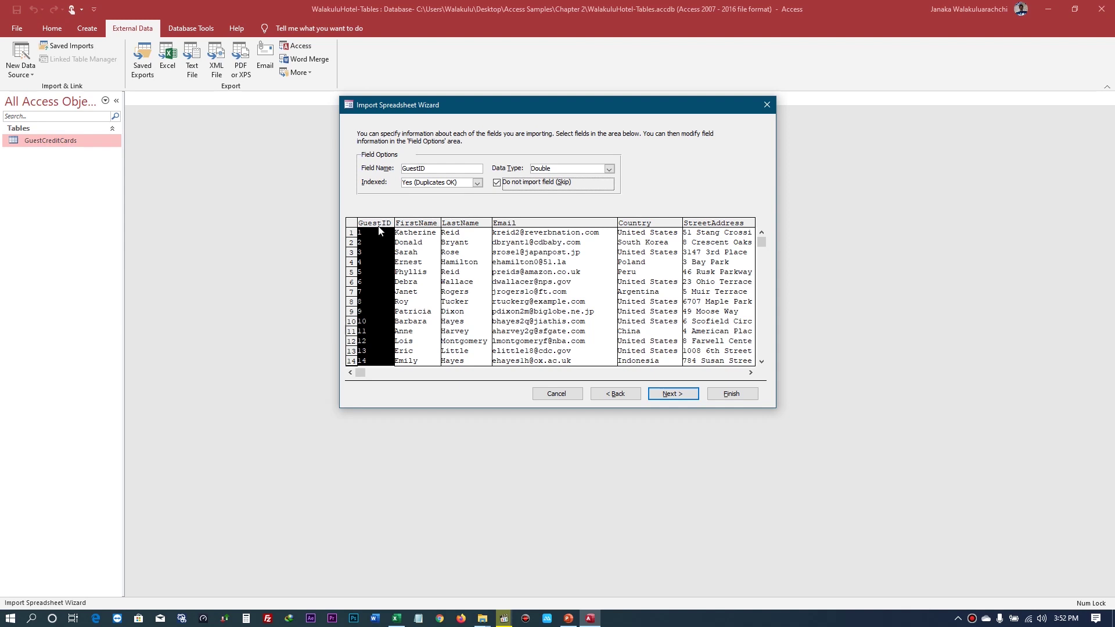
# - Leave GuestID's Indexed setting at Yes (Duplicates OK), then select the FirstName field
pyautogui.click(419, 227)
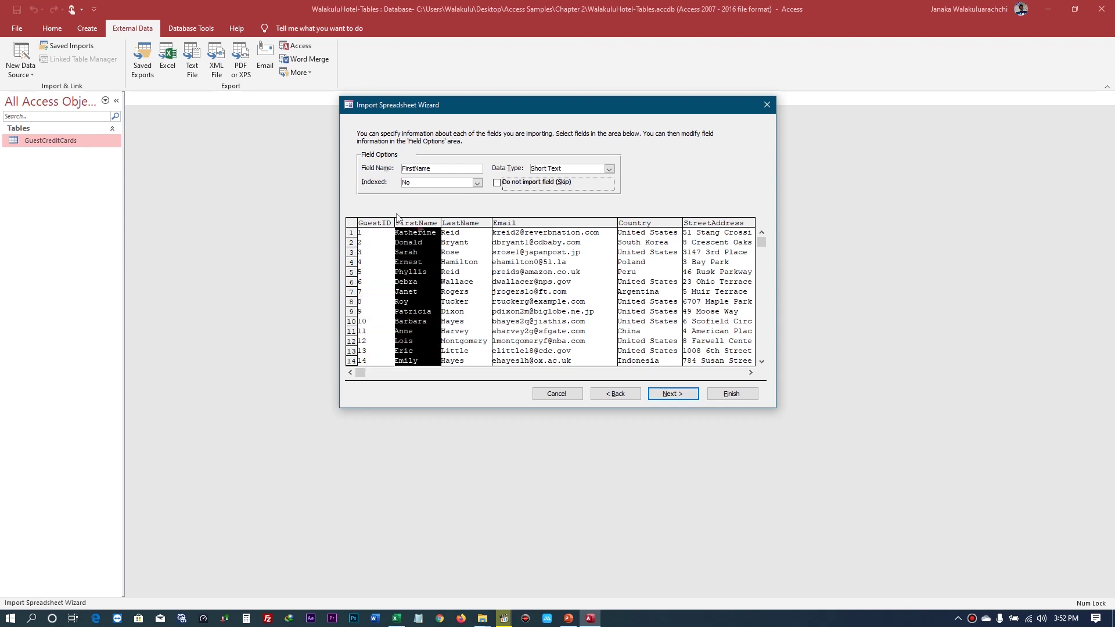
pyautogui.click(380, 223)
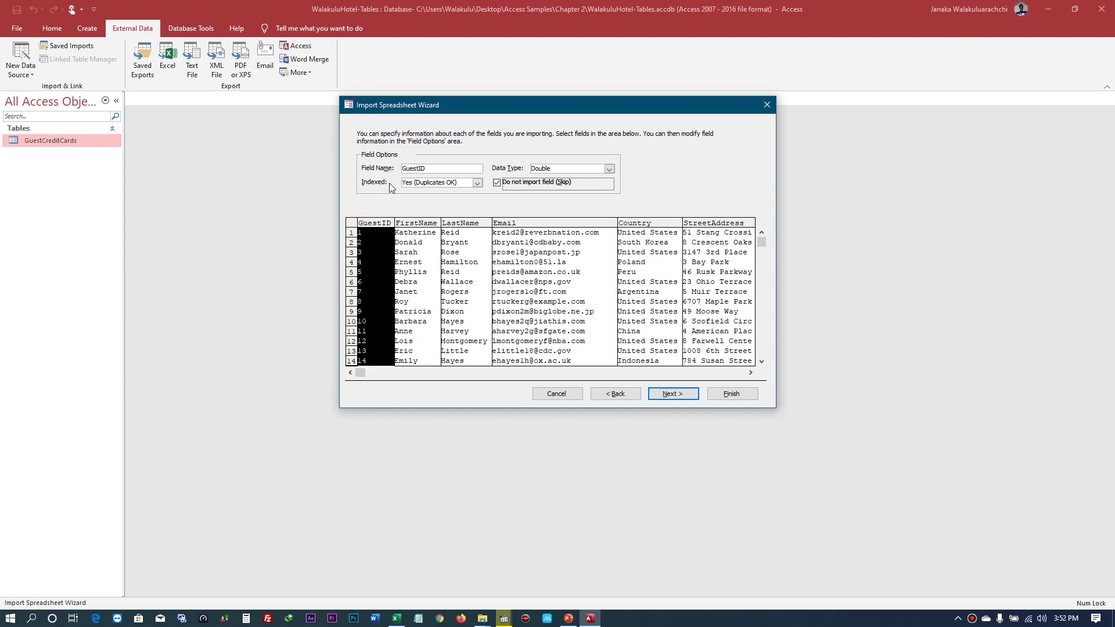
pyautogui.click(476, 182)
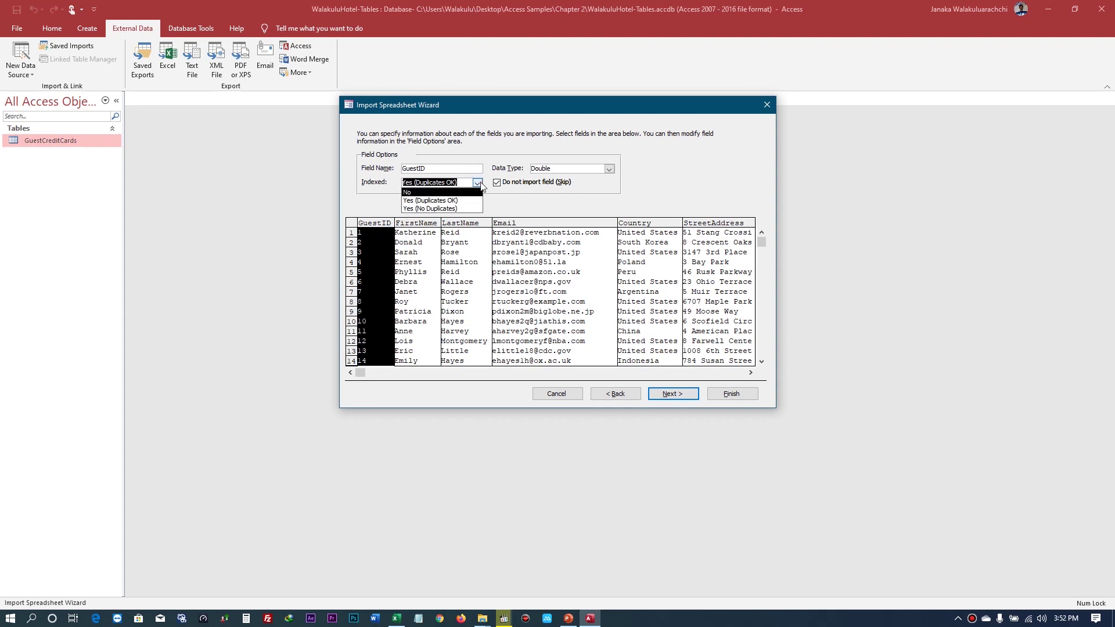
pyautogui.click(480, 183)
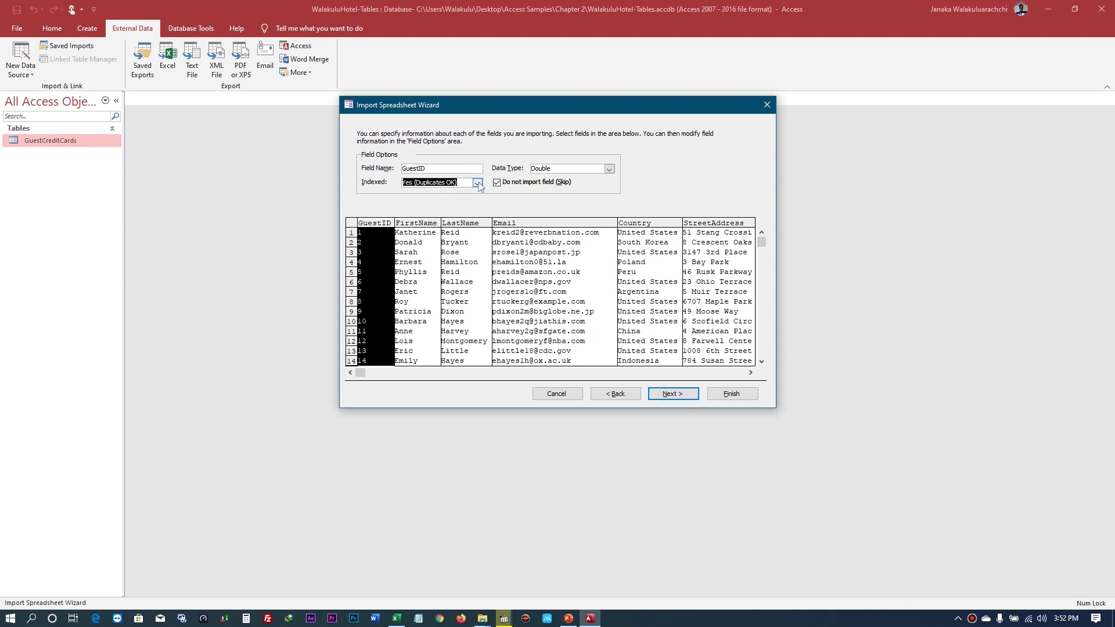
pyautogui.click(478, 183)
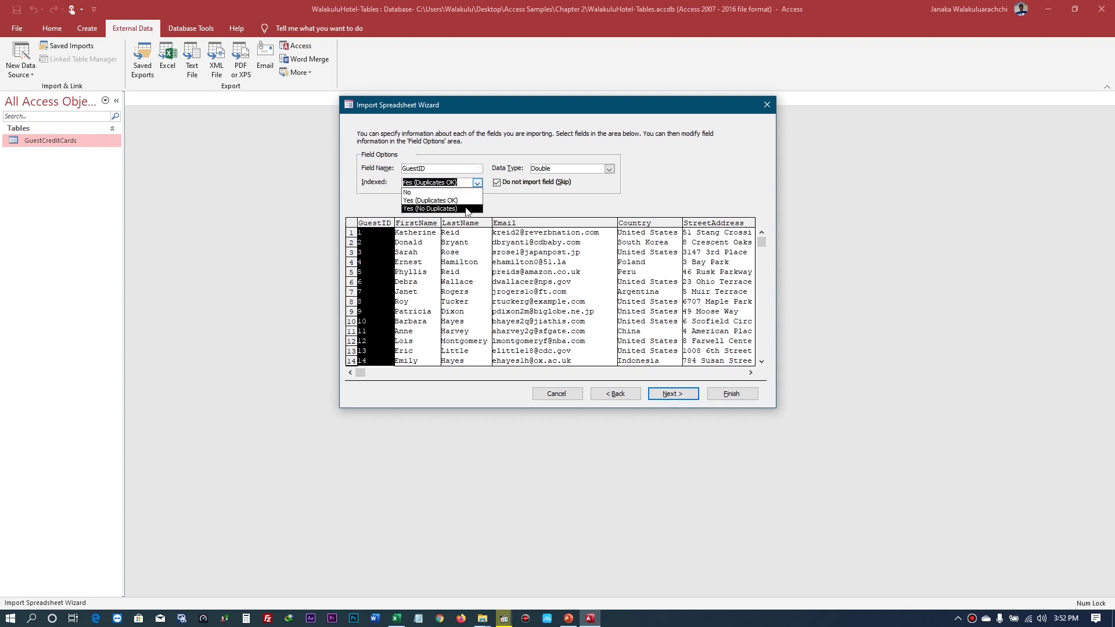
pyautogui.click(518, 203)
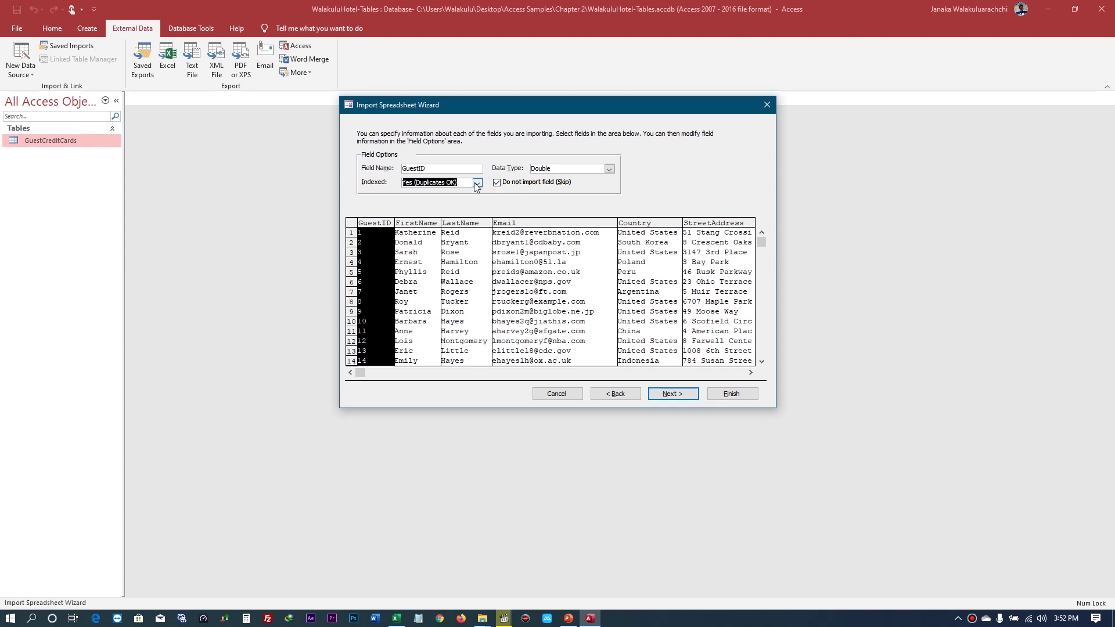
pyautogui.click(428, 224)
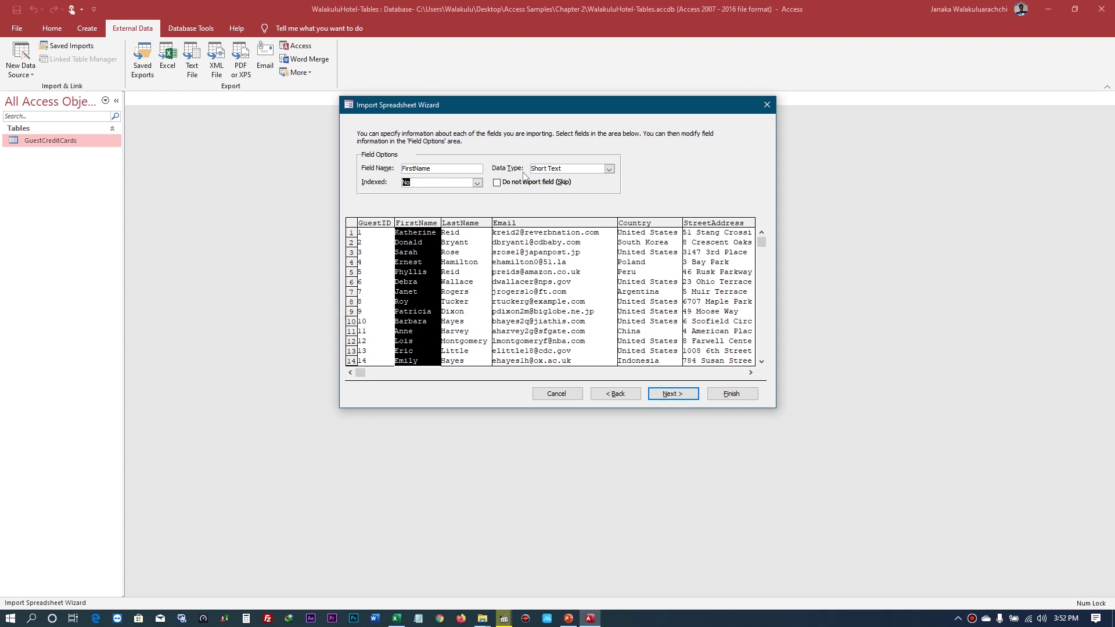
# - Review LastName and Email, keeping Email's data type as Short Text
pyautogui.click(464, 226)
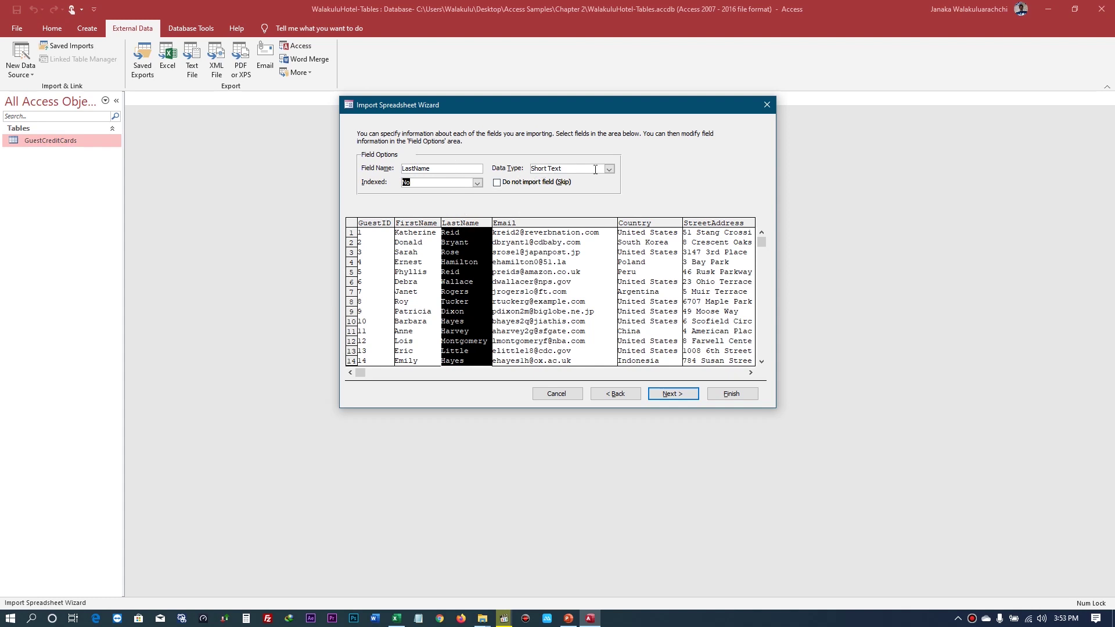
pyautogui.click(539, 228)
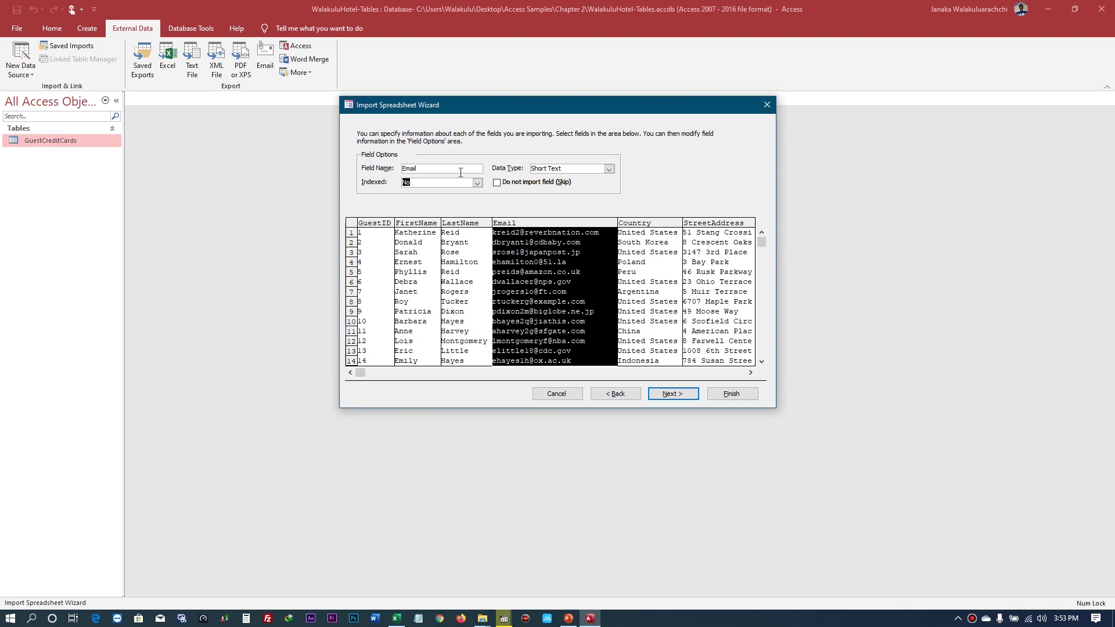
pyautogui.click(609, 169)
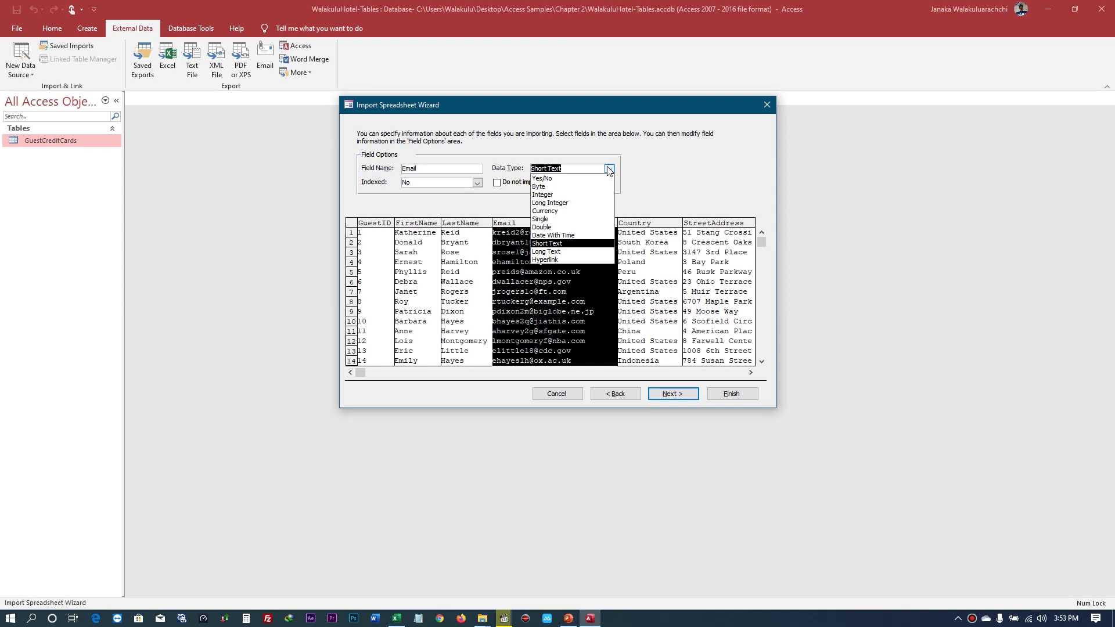
pyautogui.press('Up')
pyautogui.press('Up')
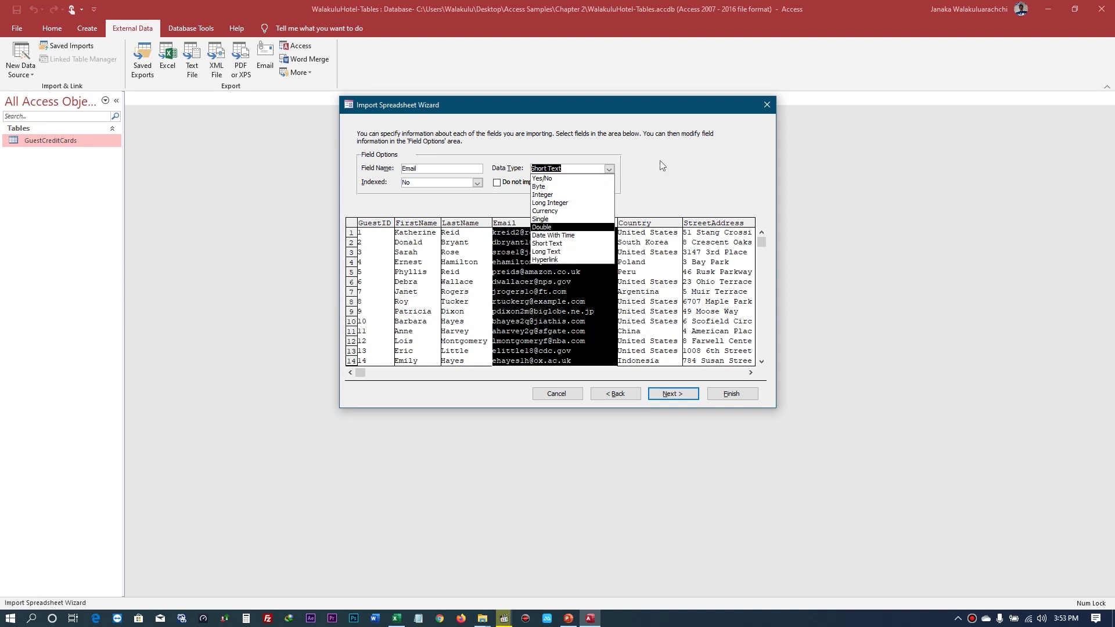
pyautogui.click(659, 166)
# - Review Country, StreetAddress, State and Phone, all left as Short Text
pyautogui.click(643, 223)
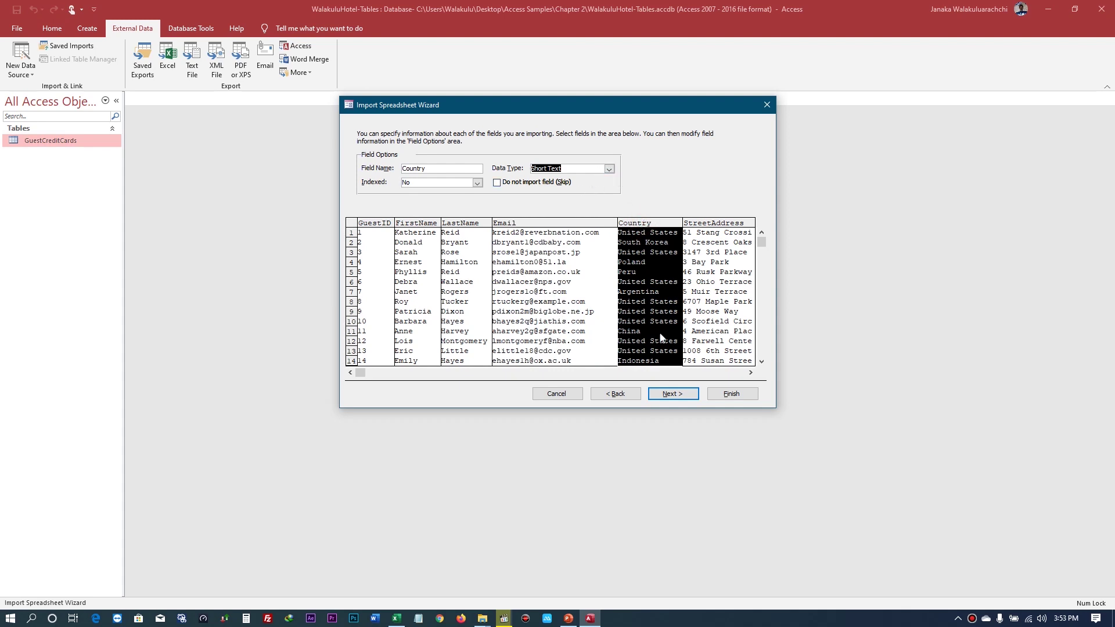
pyautogui.click(719, 224)
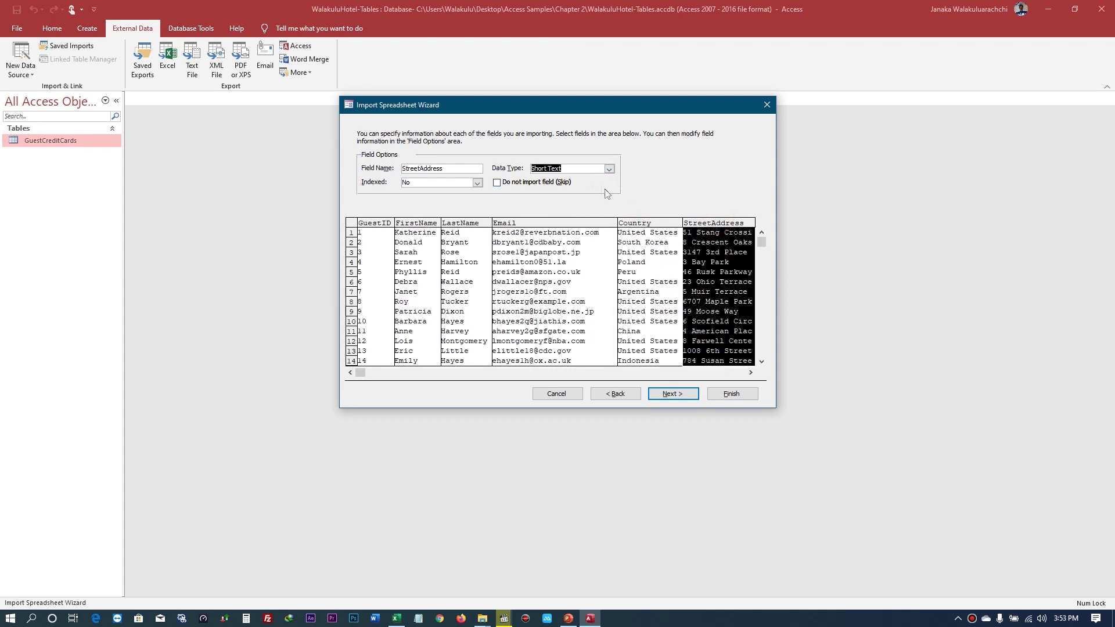
pyautogui.moveTo(363, 374); pyautogui.dragTo(740, 372)
pyautogui.click(665, 224)
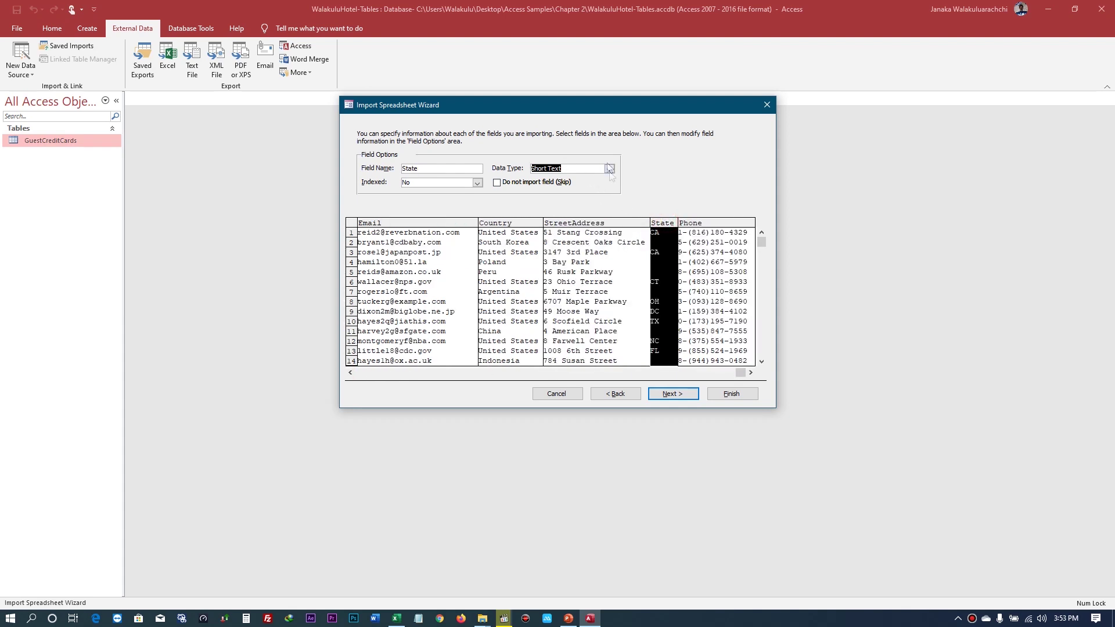
pyautogui.click(720, 225)
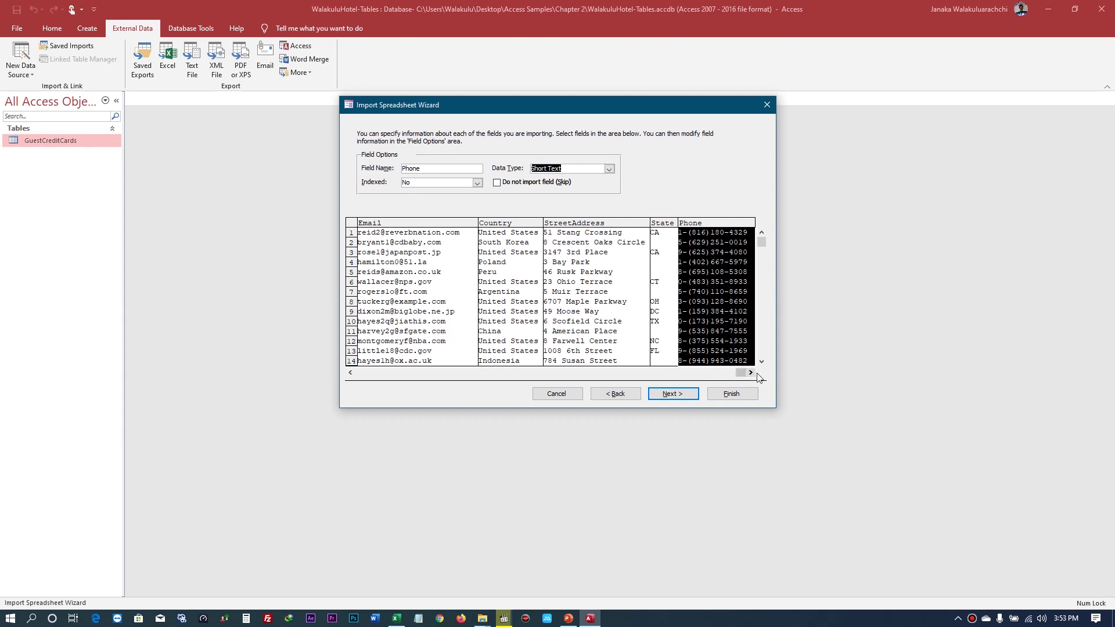
# - Compare the primary key options, choose 'Let Access add primary key', and continue to table naming
pyautogui.click(683, 396)
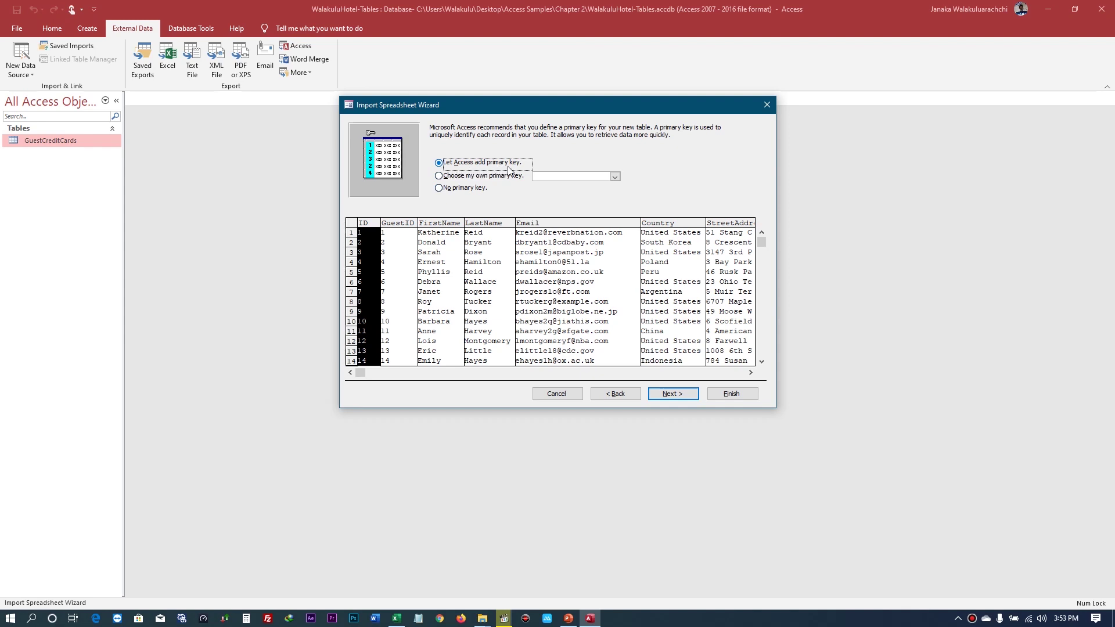
pyautogui.click(448, 180)
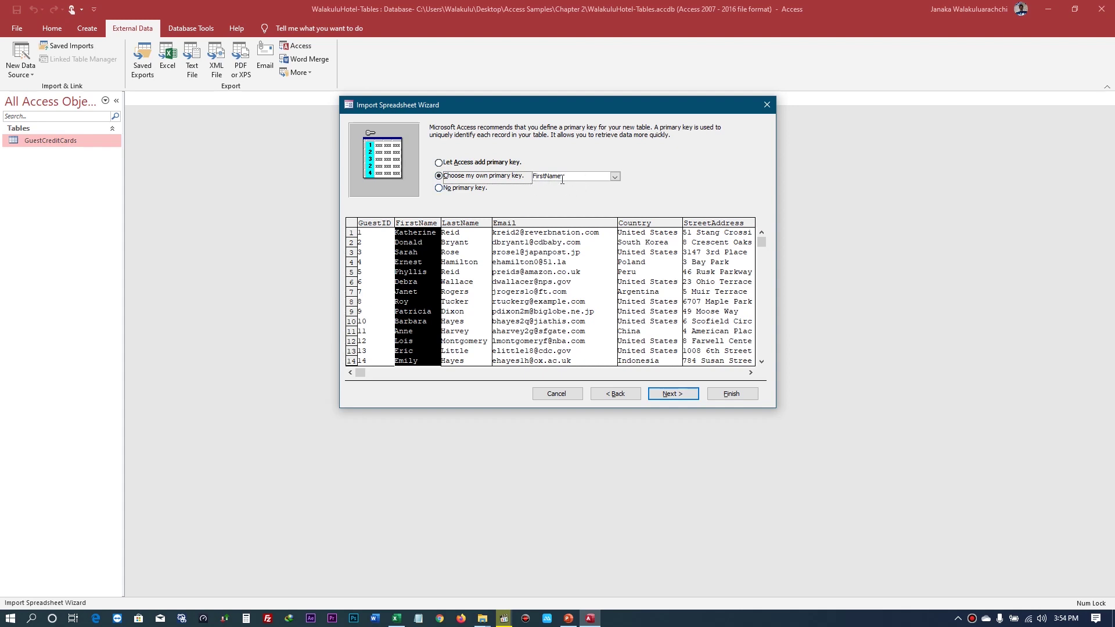
pyautogui.click(438, 188)
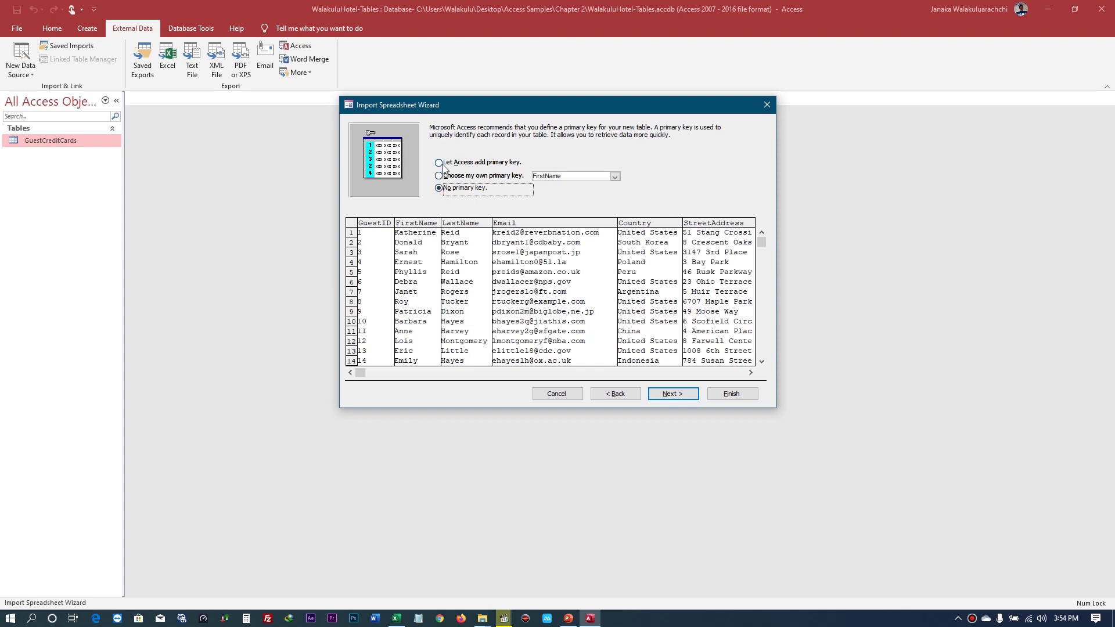
pyautogui.click(440, 163)
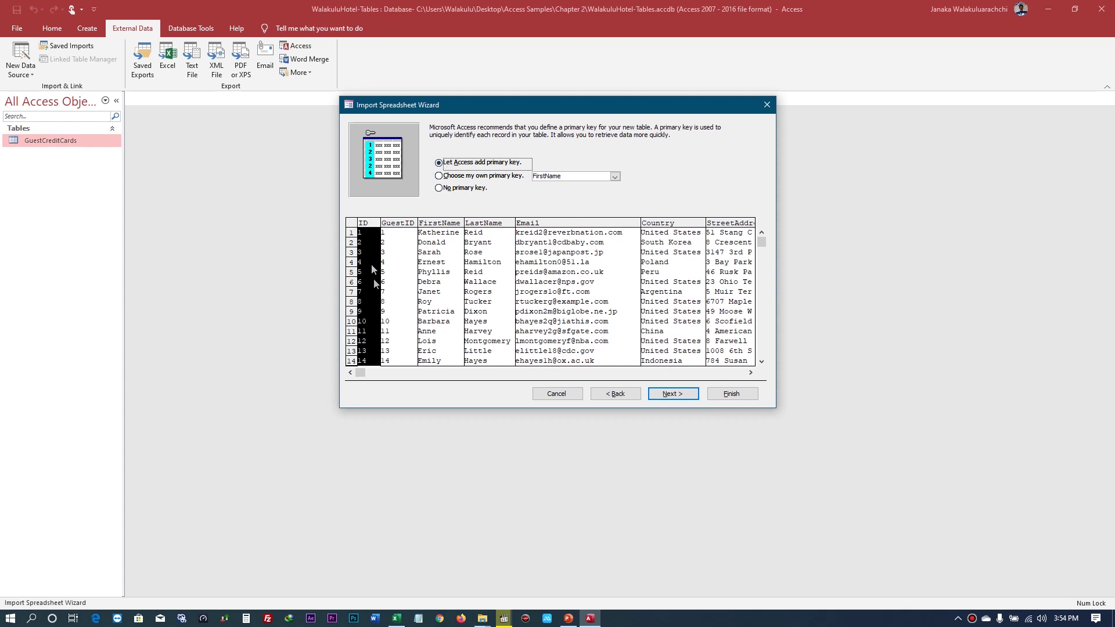
pyautogui.click(678, 396)
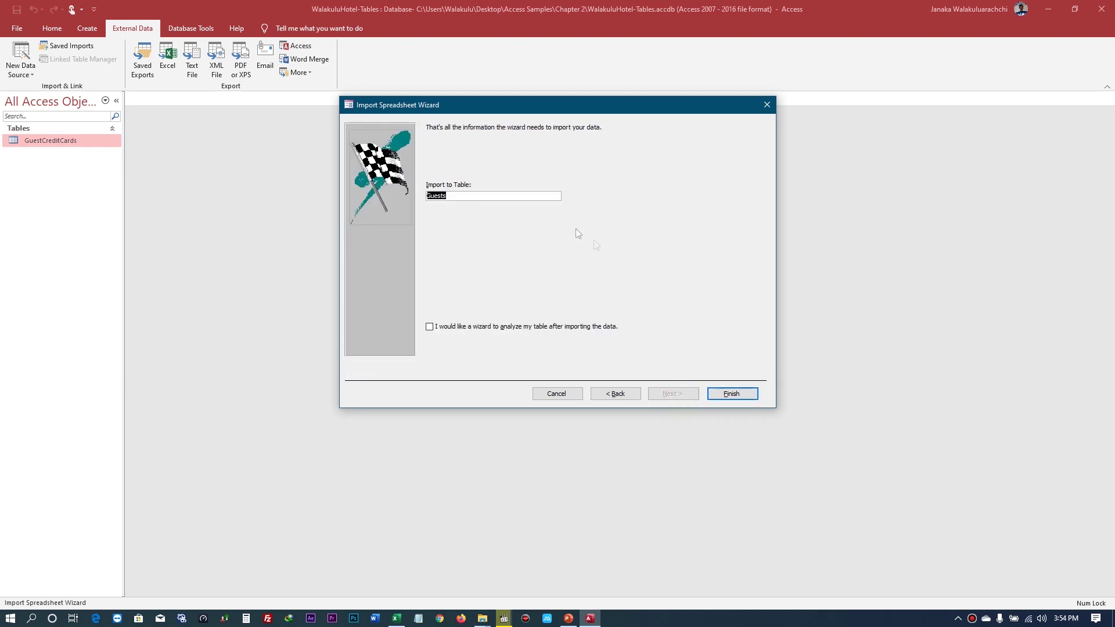
# - Keep 'Guests' as the destination table name and finish the import
pyautogui.click(453, 196)
pyautogui.click(744, 394)
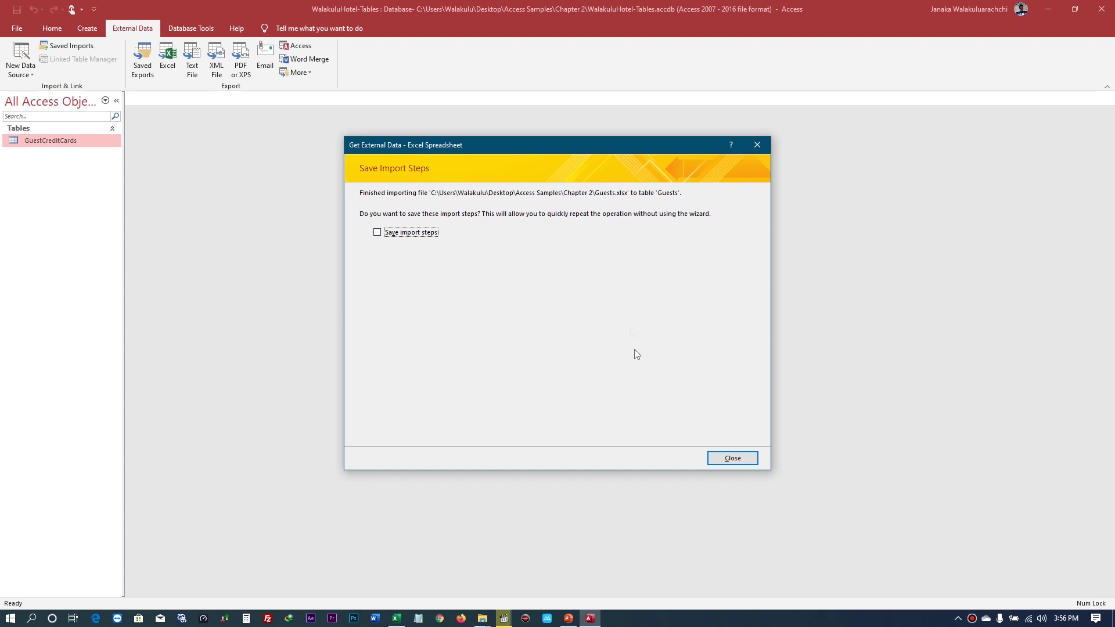
# - Close the import summary with 'Save import steps' left unchecked
pyautogui.click(727, 462)
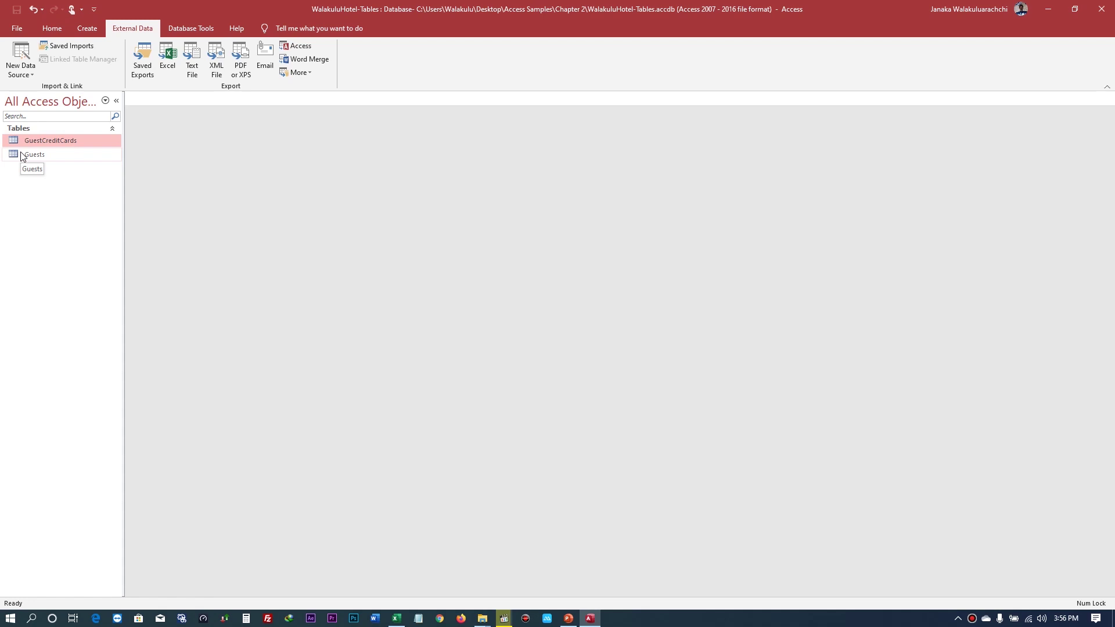
# - Open the Guests datasheet and jump to the last record to confirm 201 guests
pyautogui.doubleClick(29, 155)
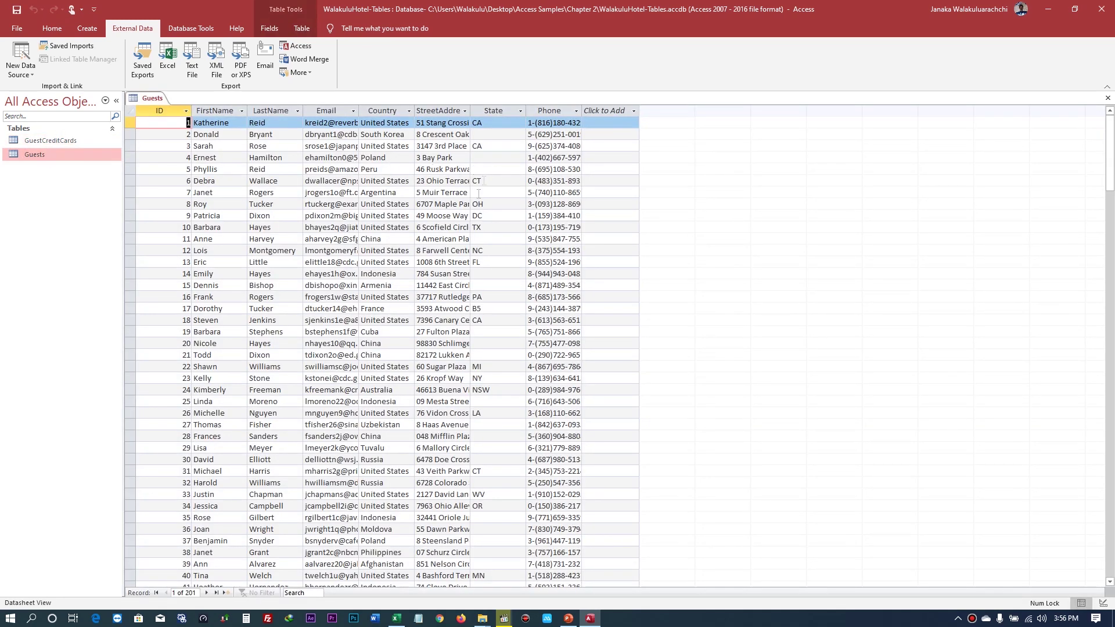
pyautogui.scroll(-15, 417, 186)
pyautogui.scroll(15, 354, 181)
pyautogui.click(216, 593)
pyautogui.scroll(-7, 244, 536)
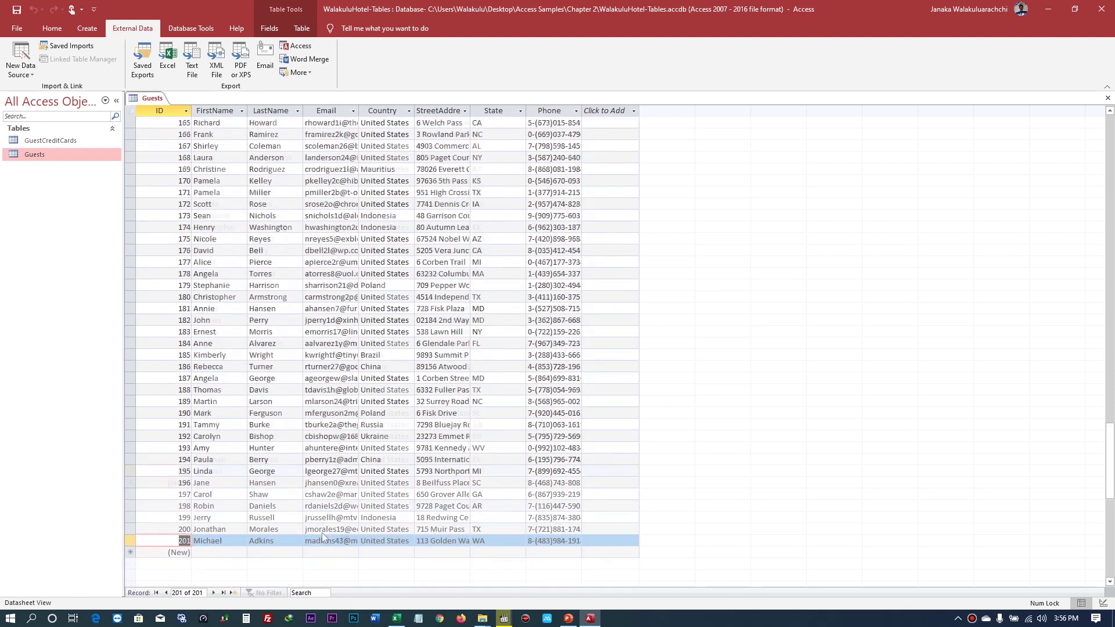